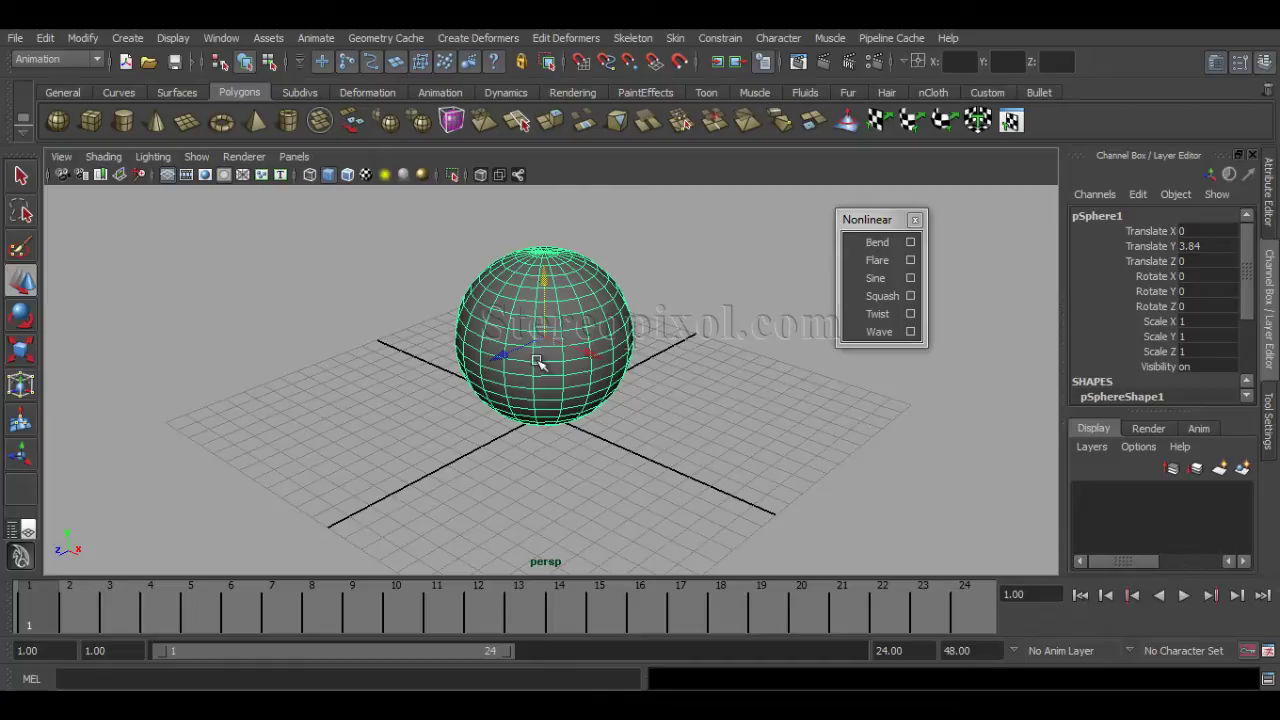
Step: Tumble around the sphere and briefly open, then close, the Squash deformer options
{"action": "left_click_drag", "start_coordinate": [620, 424], "coordinate": [649, 449], "text": "alt"}
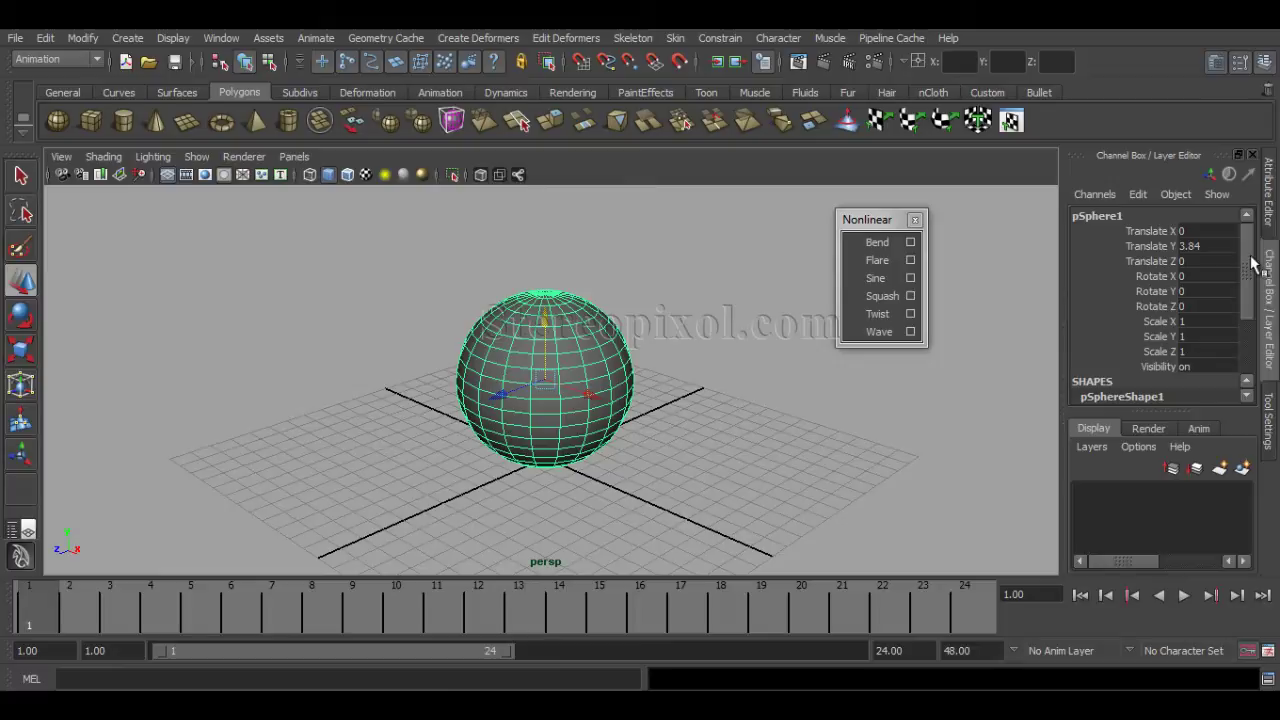
{"action": "left_click_drag", "start_coordinate": [1247, 260], "coordinate": [1247, 328]}
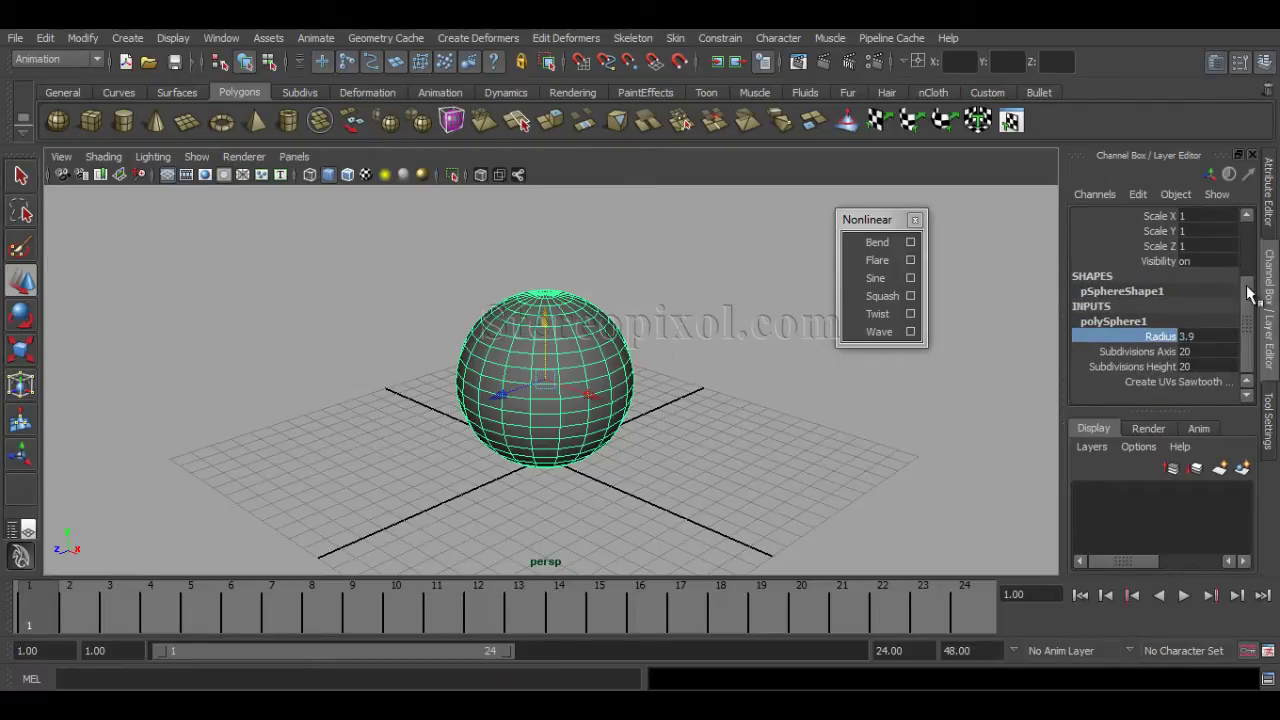
{"action": "left_click_drag", "start_coordinate": [1246, 290], "coordinate": [1248, 226]}
{"action": "left_click_drag", "start_coordinate": [548, 412], "coordinate": [658, 408], "text": "alt"}
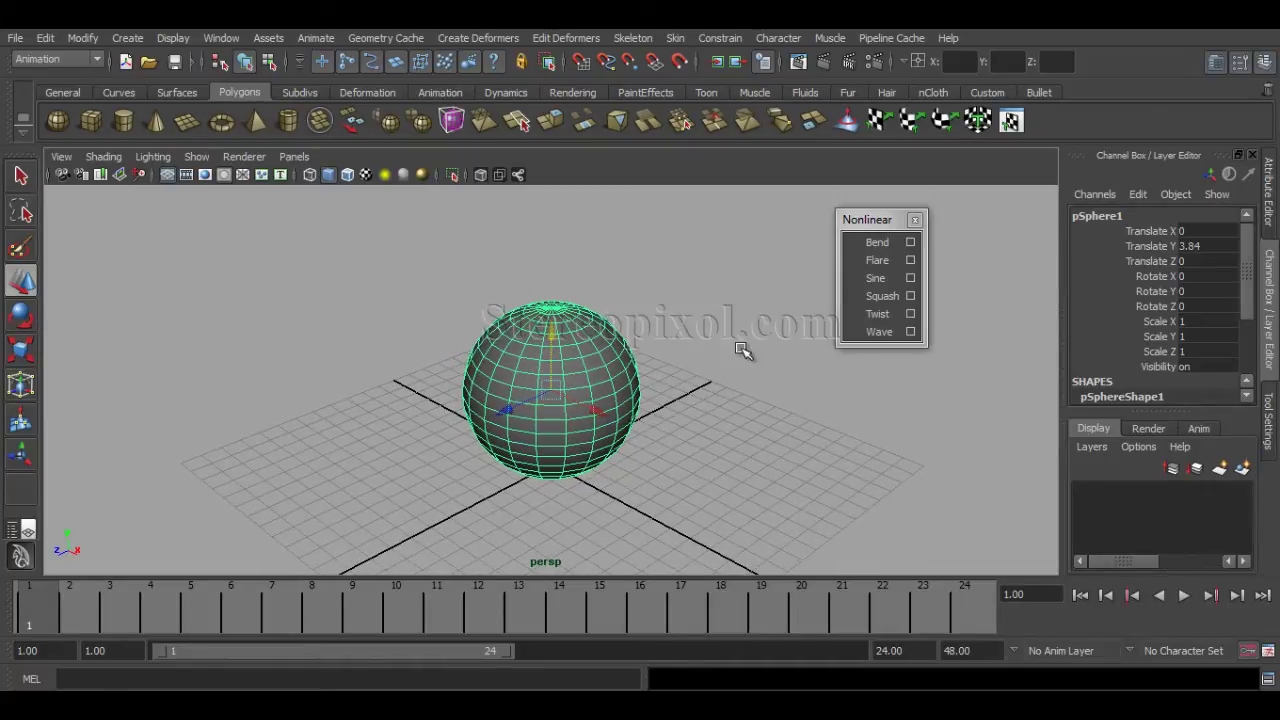
{"action": "left_click", "coordinate": [910, 296]}
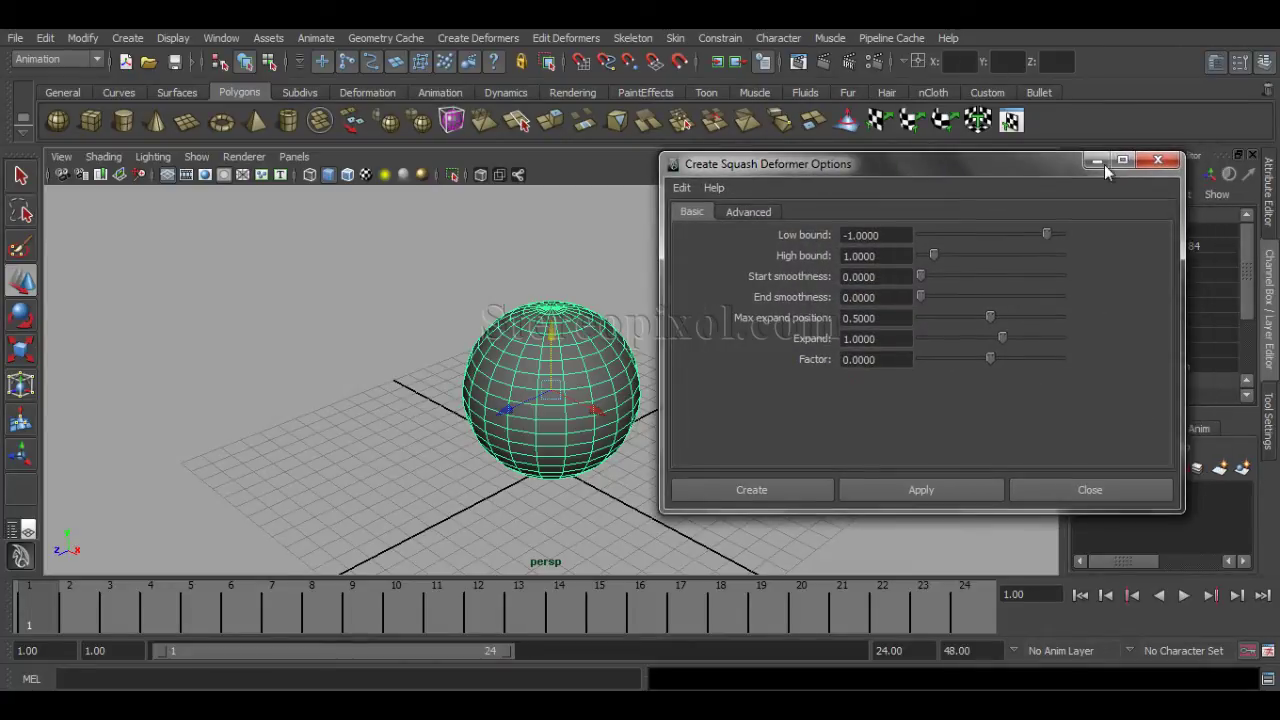
{"action": "left_click", "coordinate": [1157, 160]}
{"action": "left_click_drag", "start_coordinate": [870, 228], "coordinate": [854, 243]}
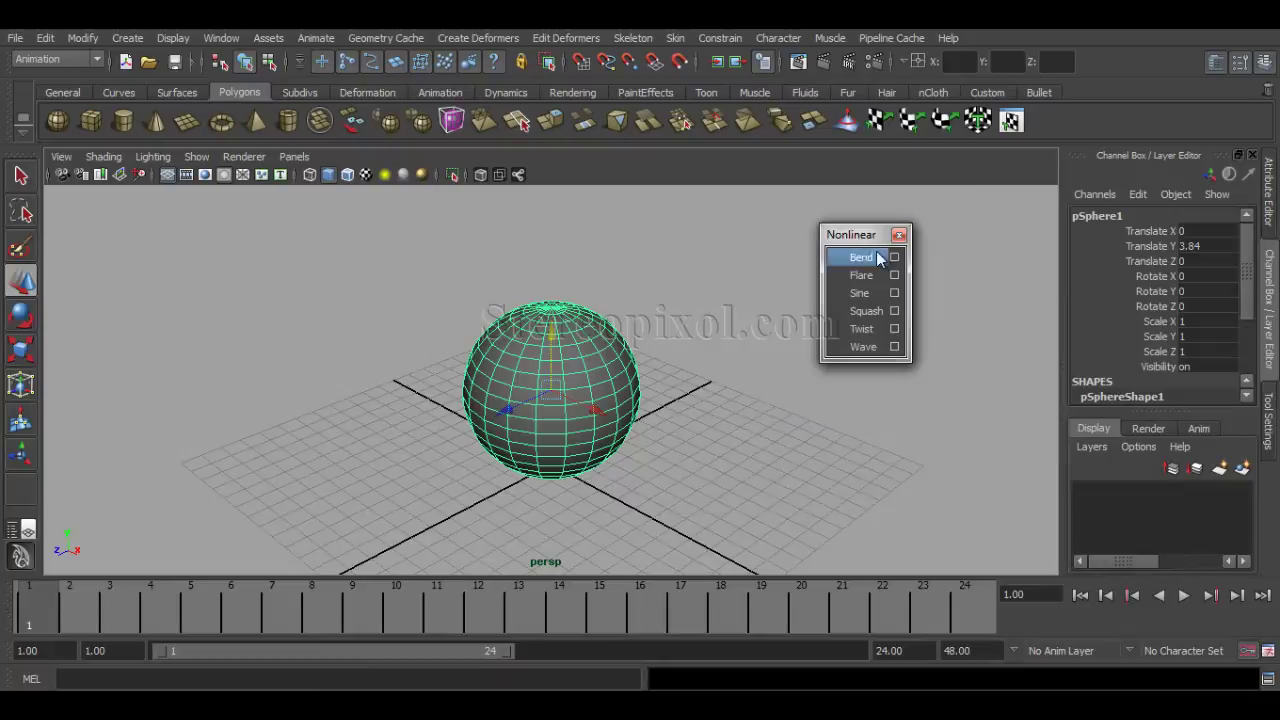
Step: Tear off the Create Deformers > Nonlinear menu and place it to the right
{"action": "left_click", "coordinate": [492, 38]}
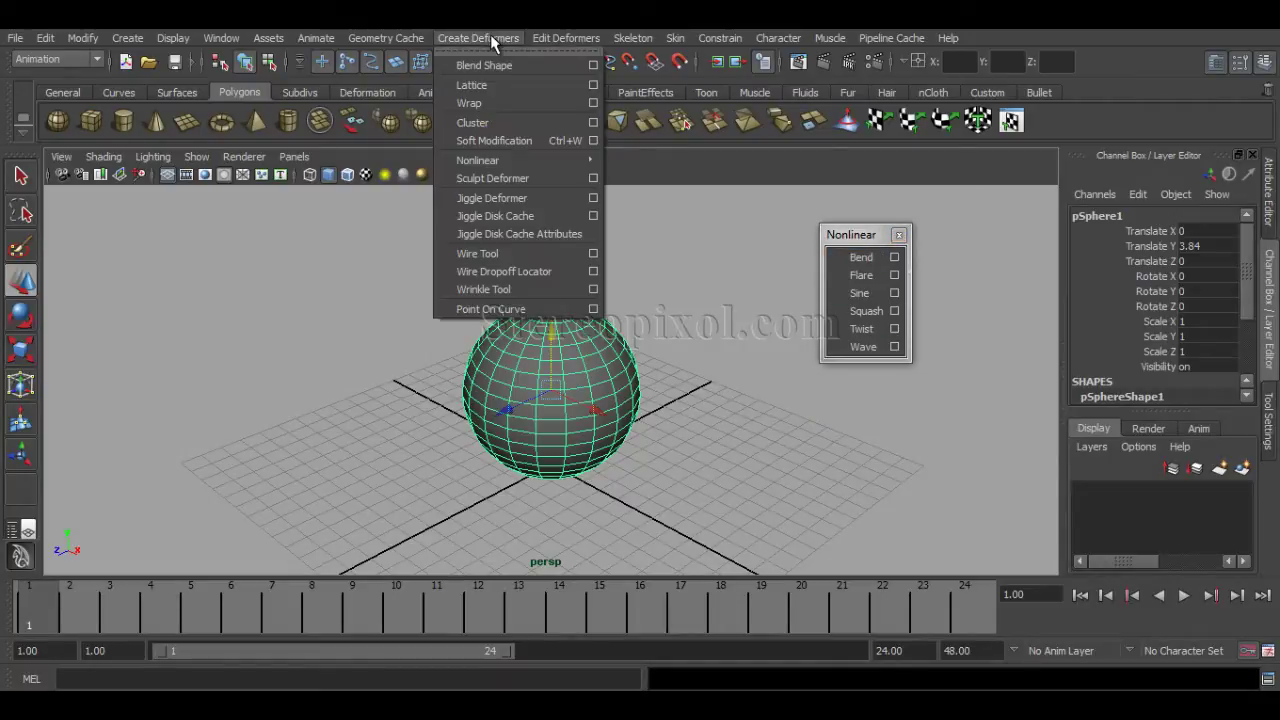
{"action": "mouse_move", "coordinate": [521, 162]}
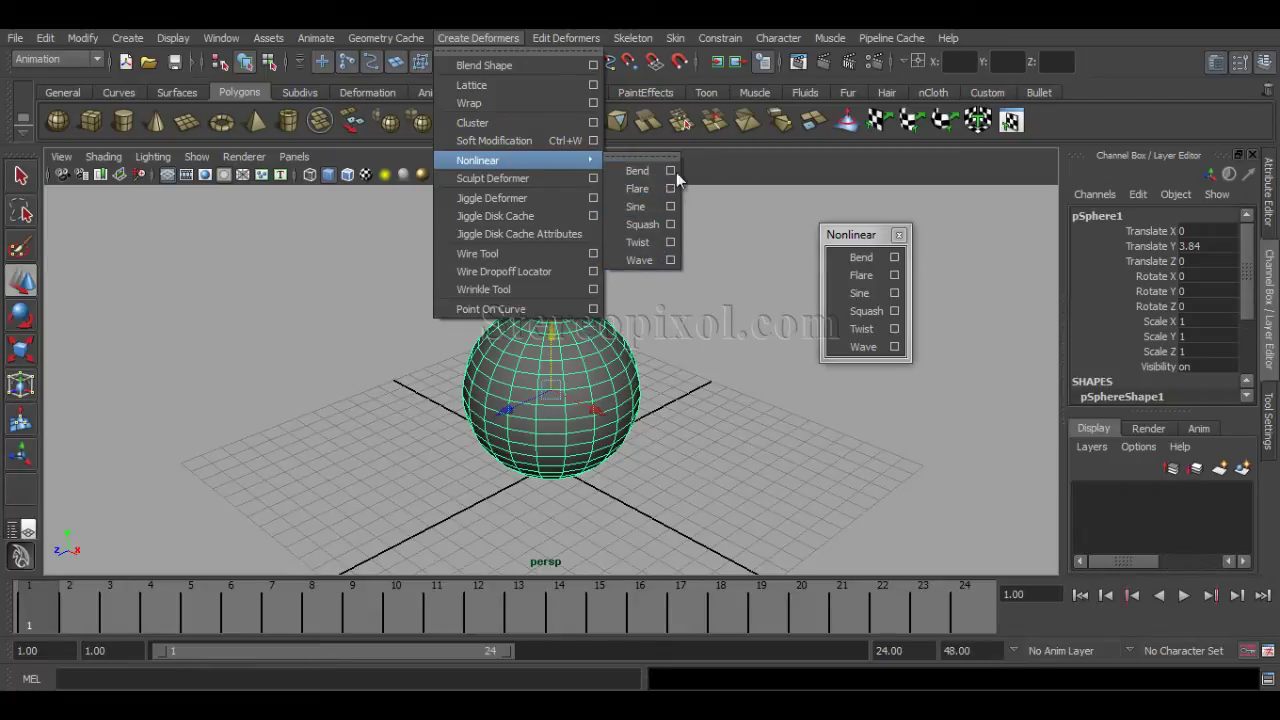
{"action": "left_click", "coordinate": [652, 158]}
{"action": "left_click_drag", "start_coordinate": [638, 136], "coordinate": [897, 250]}
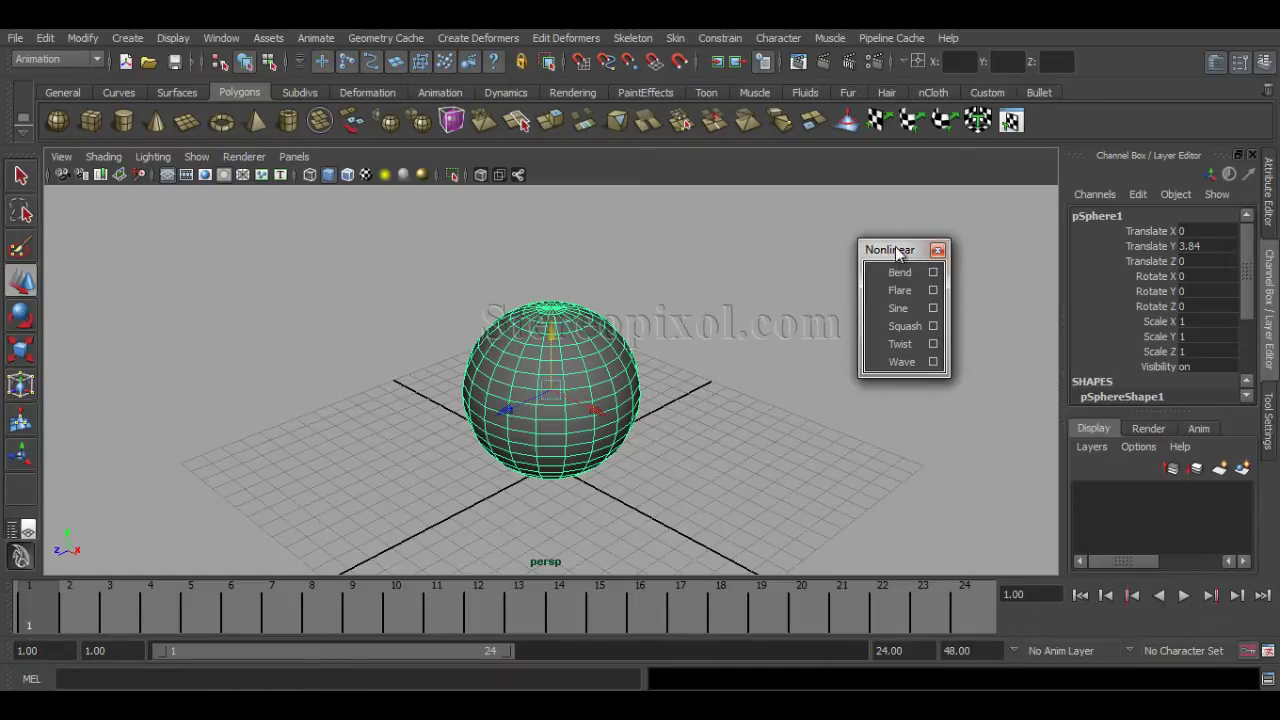
{"action": "left_click_drag", "start_coordinate": [897, 252], "coordinate": [920, 247]}
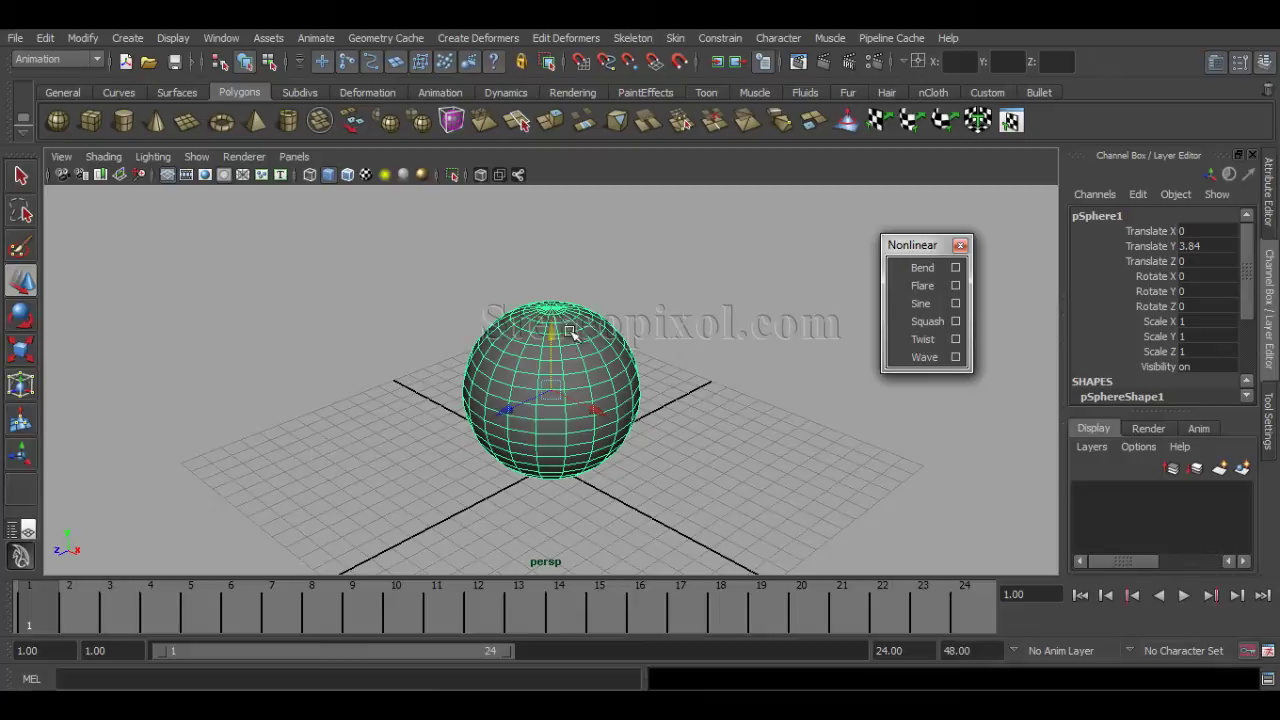
Step: Reset the Squash options to defaults and create the squash deformer on the sphere
{"action": "left_click", "coordinate": [957, 325]}
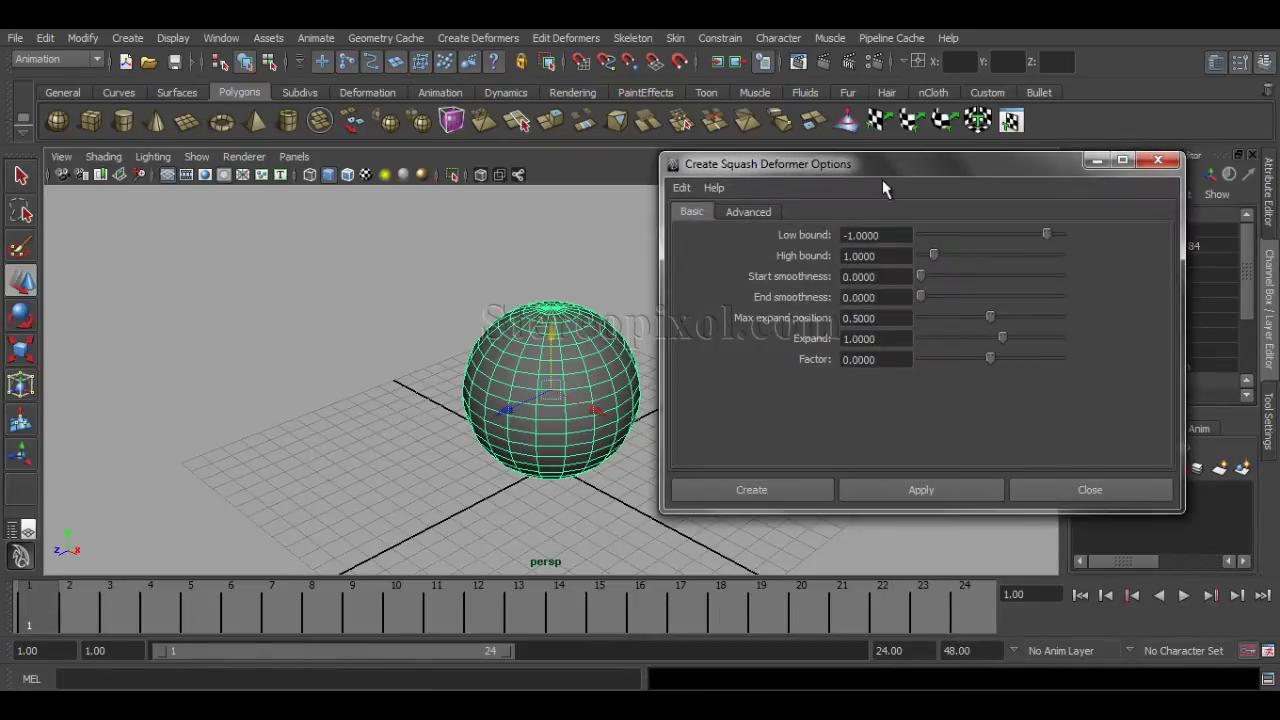
{"action": "left_click_drag", "start_coordinate": [888, 164], "coordinate": [920, 158]}
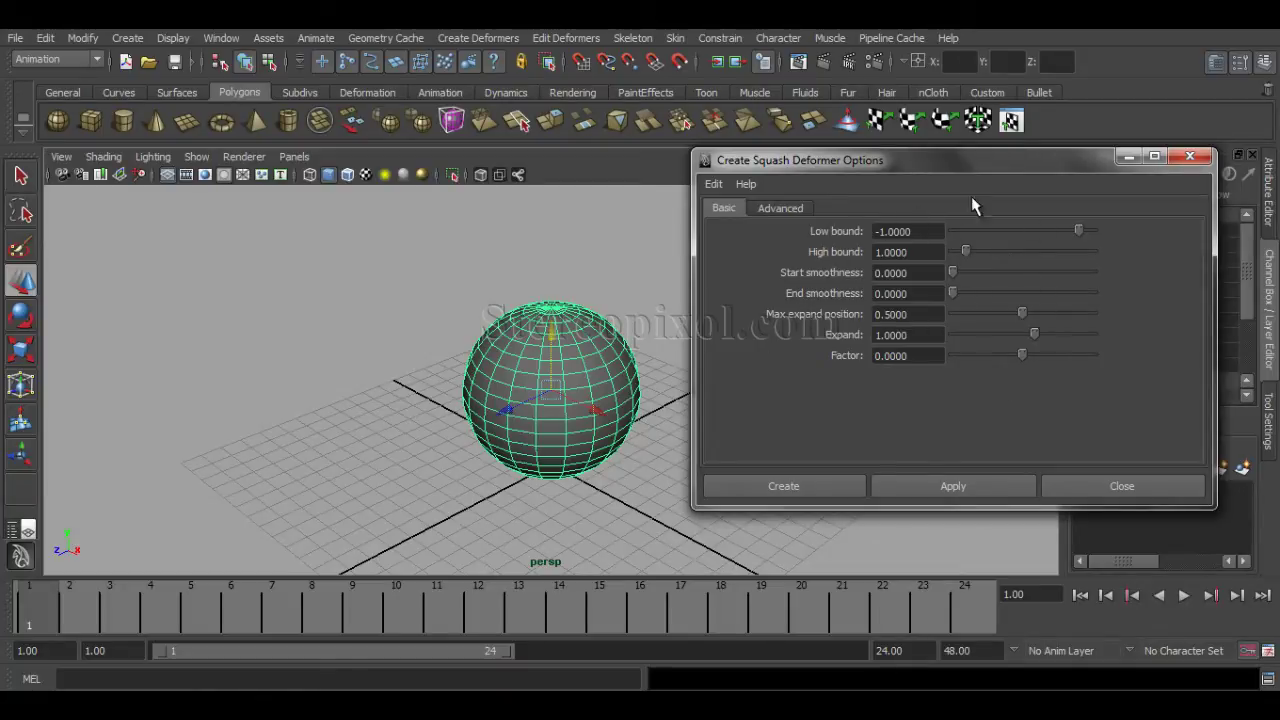
{"action": "left_click", "coordinate": [713, 184]}
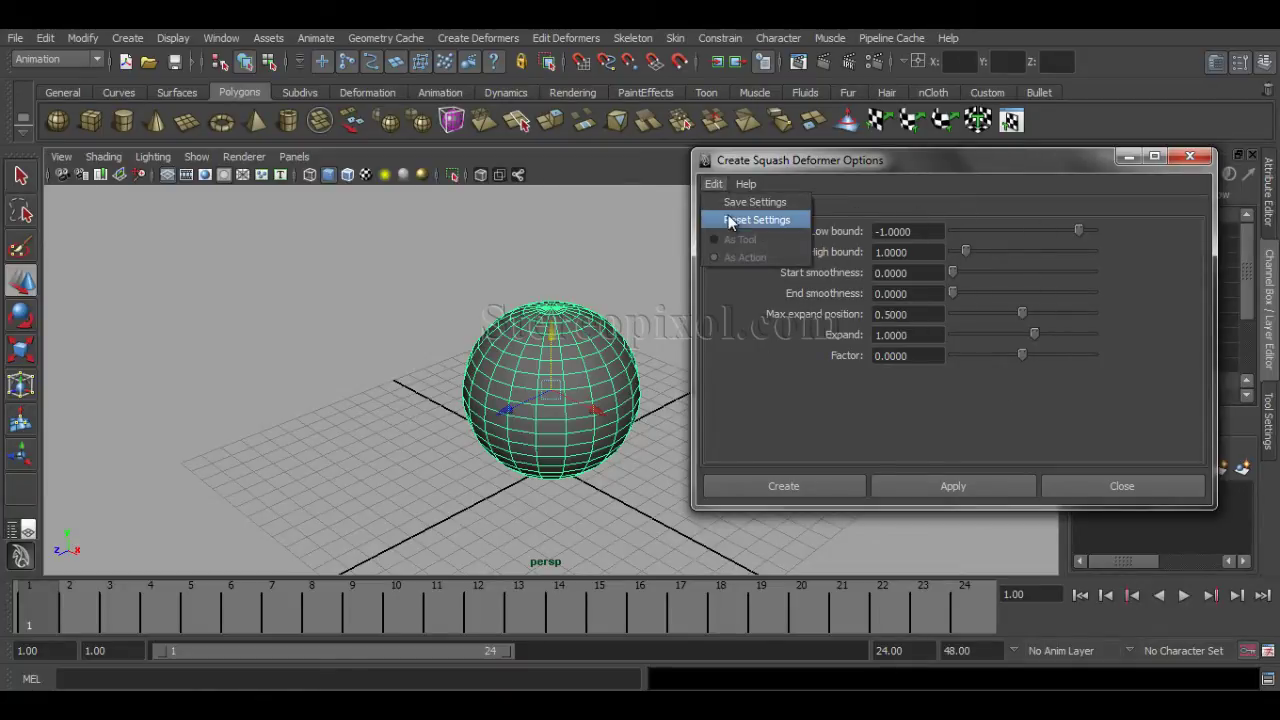
{"action": "left_click", "coordinate": [728, 222]}
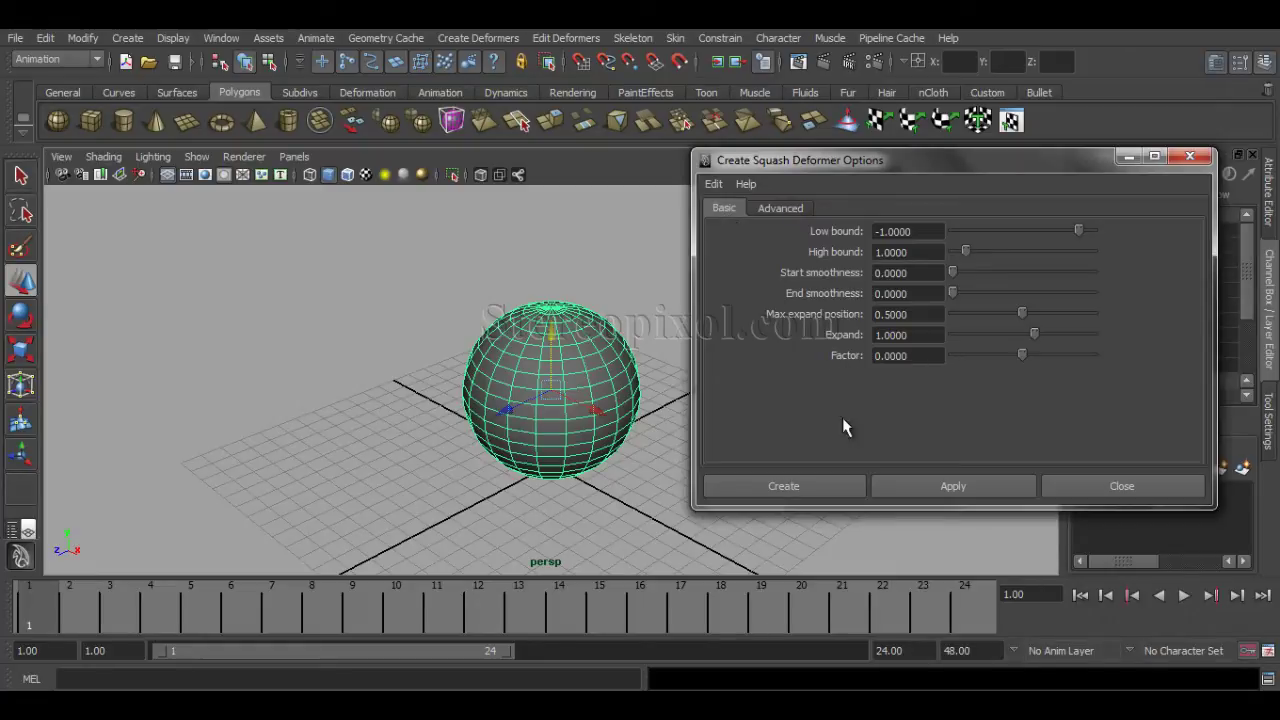
{"action": "left_click", "coordinate": [817, 490]}
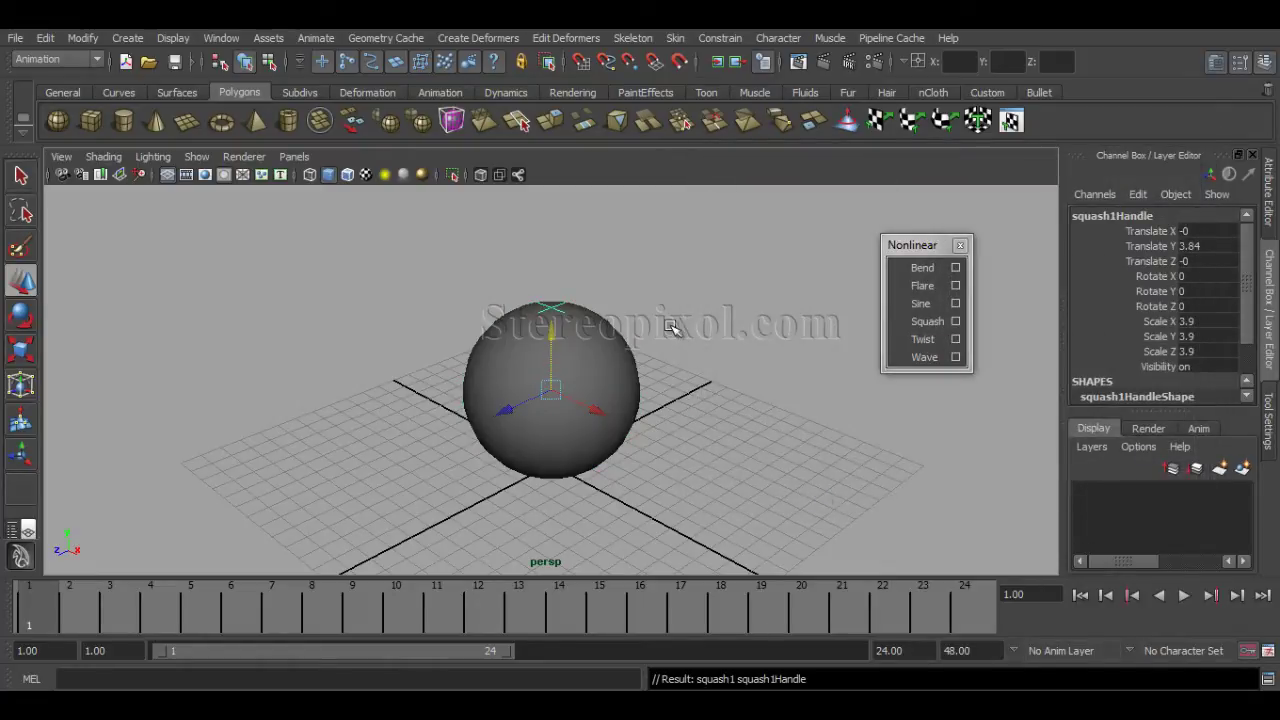
Step: Switch the viewport to wireframe display and tumble around the sphere
{"action": "left_click_drag", "start_coordinate": [703, 380], "coordinate": [721, 403], "text": "alt"}
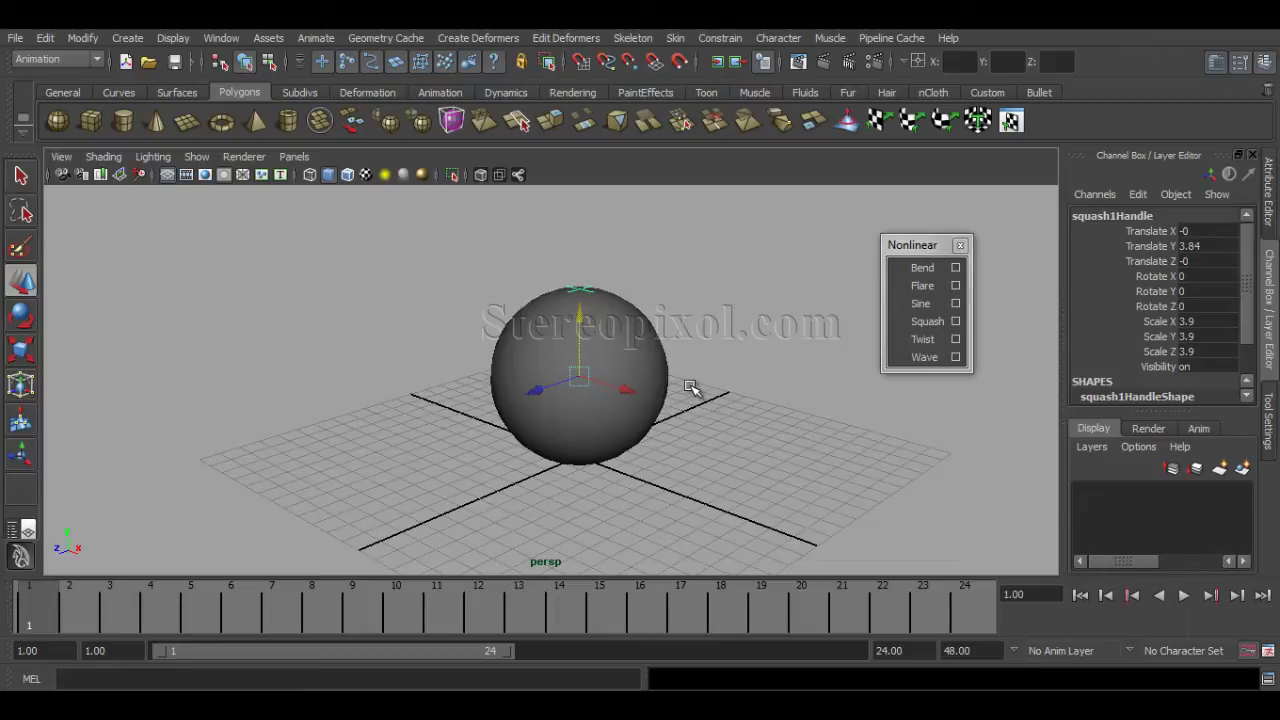
{"action": "left_click_drag", "start_coordinate": [690, 386], "coordinate": [706, 380], "text": "alt"}
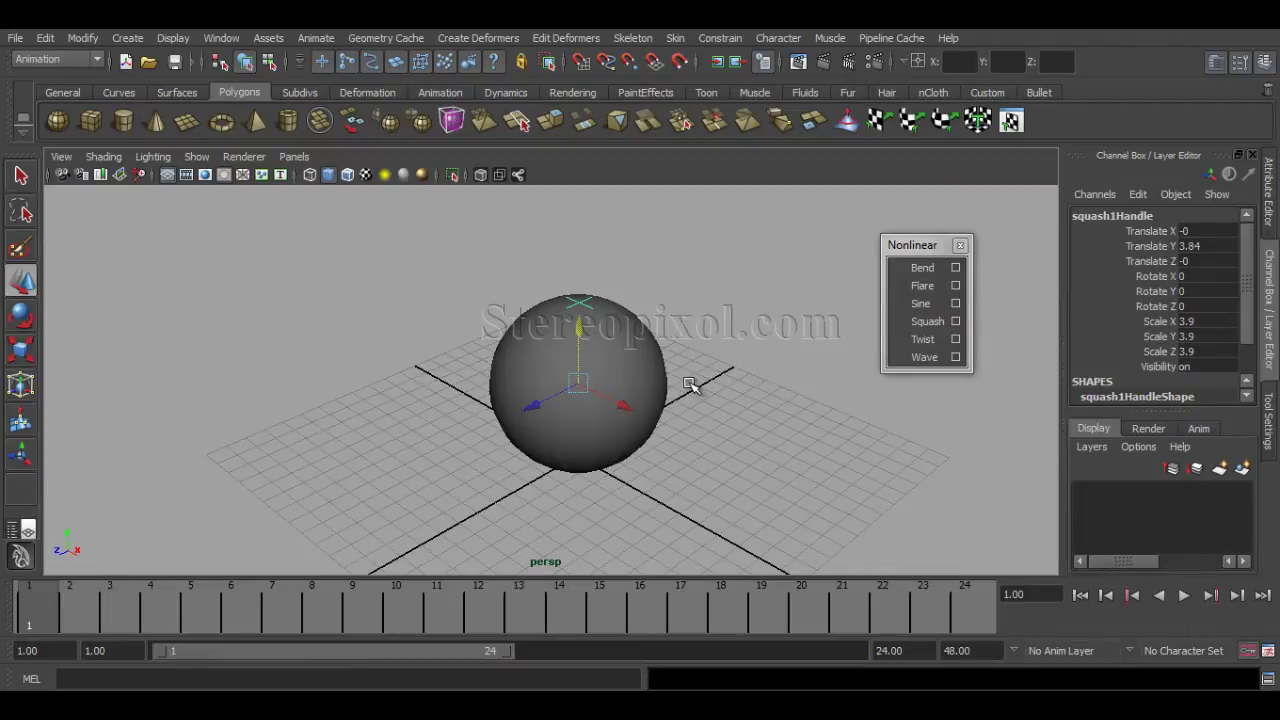
{"action": "key", "text": "4"}
{"action": "left_click_drag", "start_coordinate": [698, 382], "coordinate": [735, 420], "text": "alt"}
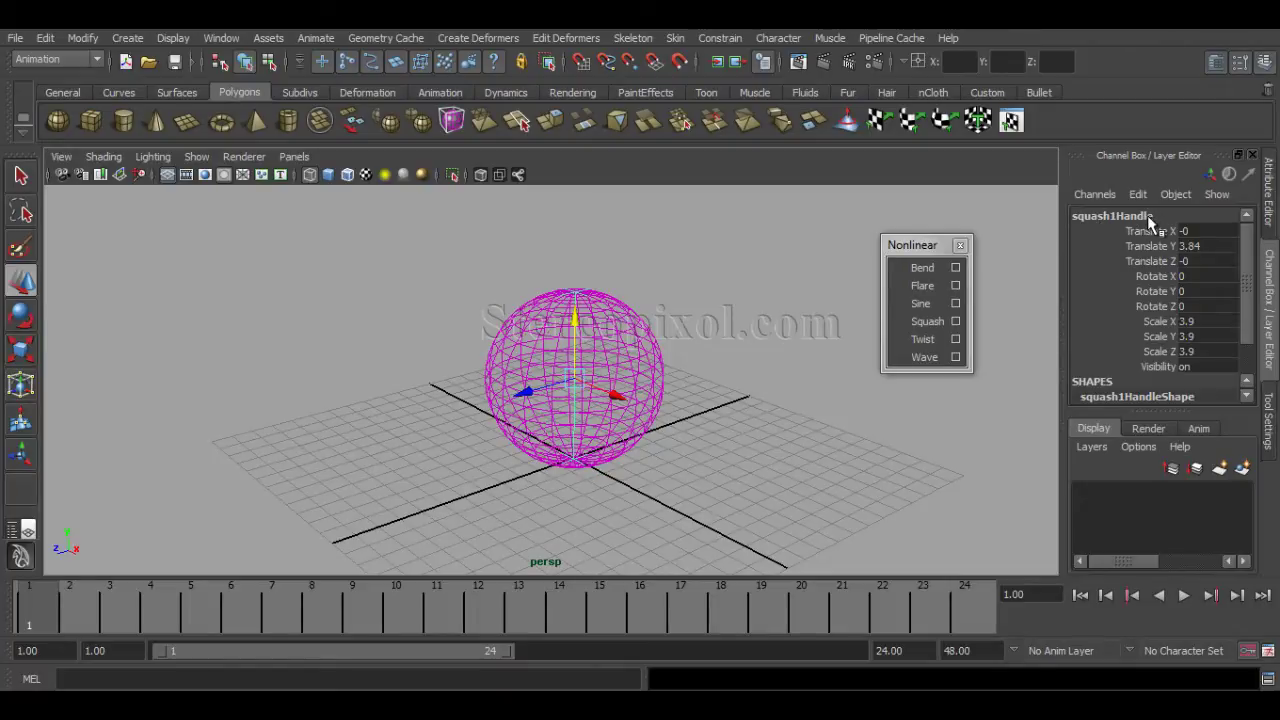
Step: Expand squash1 in the Channel Box, showing Envelope 1, Factor 0, Expand 1 and bounds -1 to 1
{"action": "left_click_drag", "start_coordinate": [1248, 262], "coordinate": [1258, 316]}
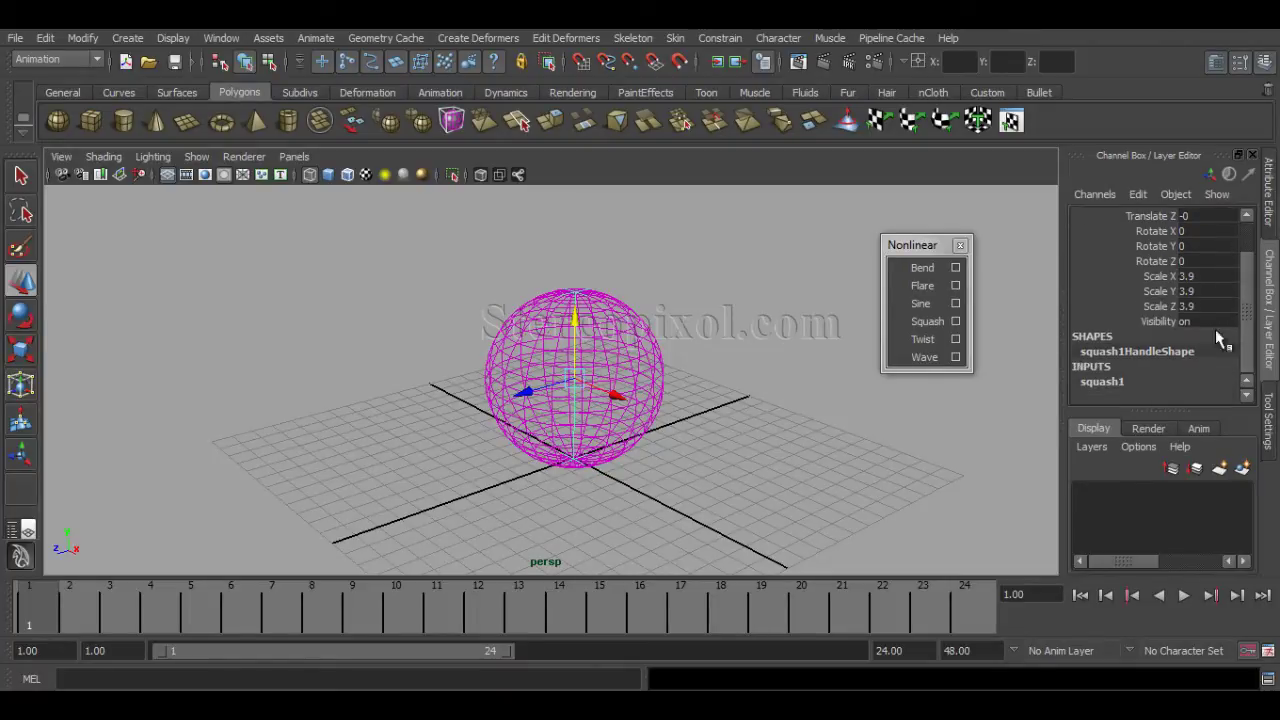
{"action": "left_click", "coordinate": [1102, 380]}
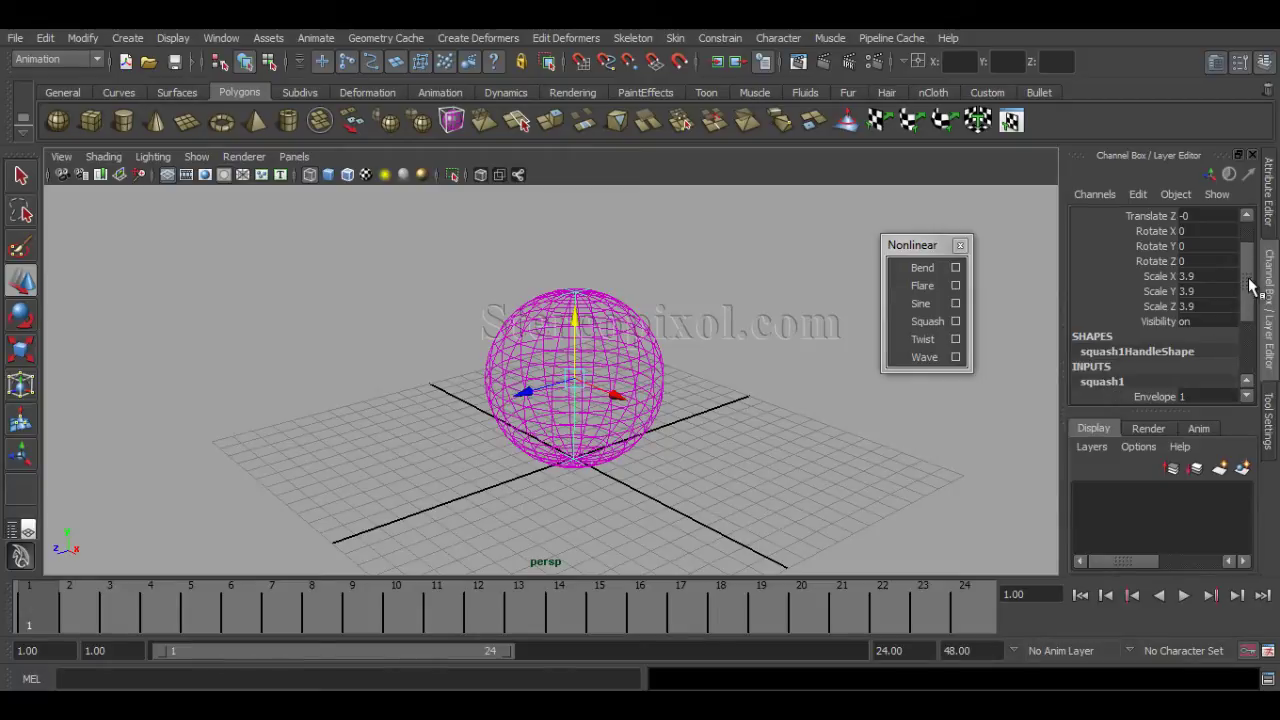
{"action": "left_click_drag", "start_coordinate": [1249, 286], "coordinate": [1260, 345]}
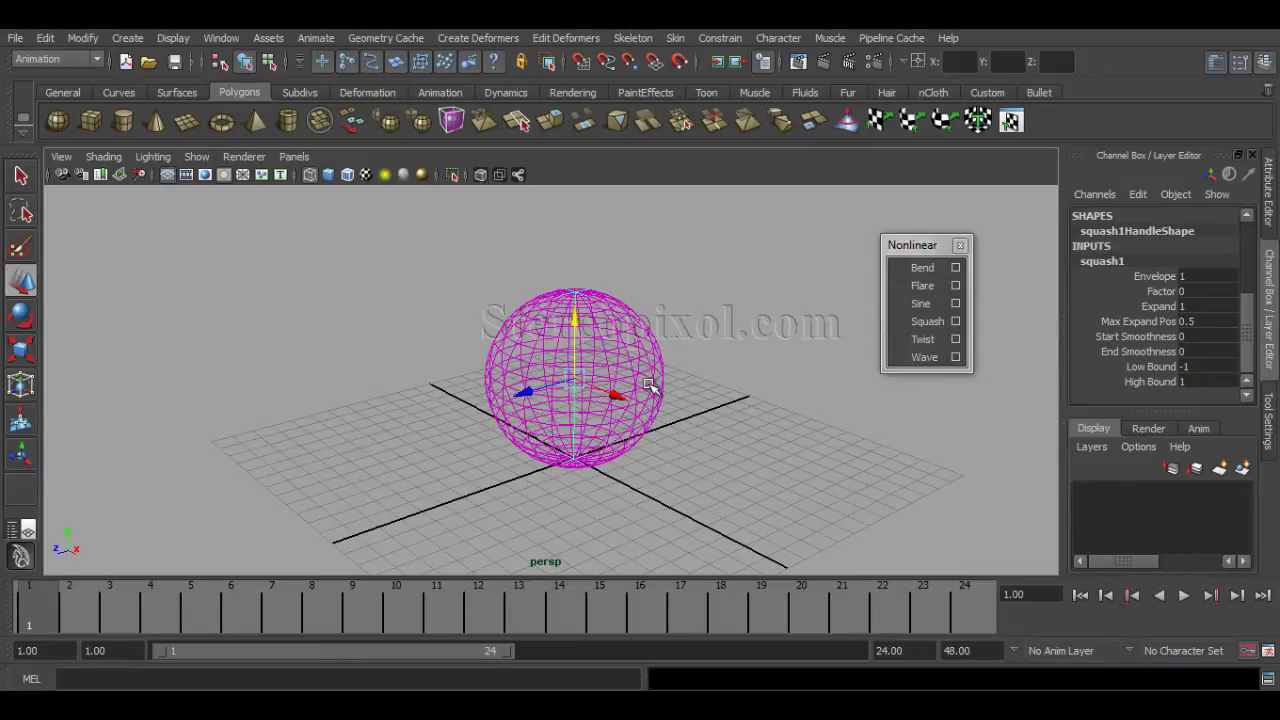
{"action": "left_click_drag", "start_coordinate": [648, 387], "coordinate": [663, 389], "text": "alt"}
{"action": "left_click_drag", "start_coordinate": [720, 357], "coordinate": [720, 391], "text": "alt"}
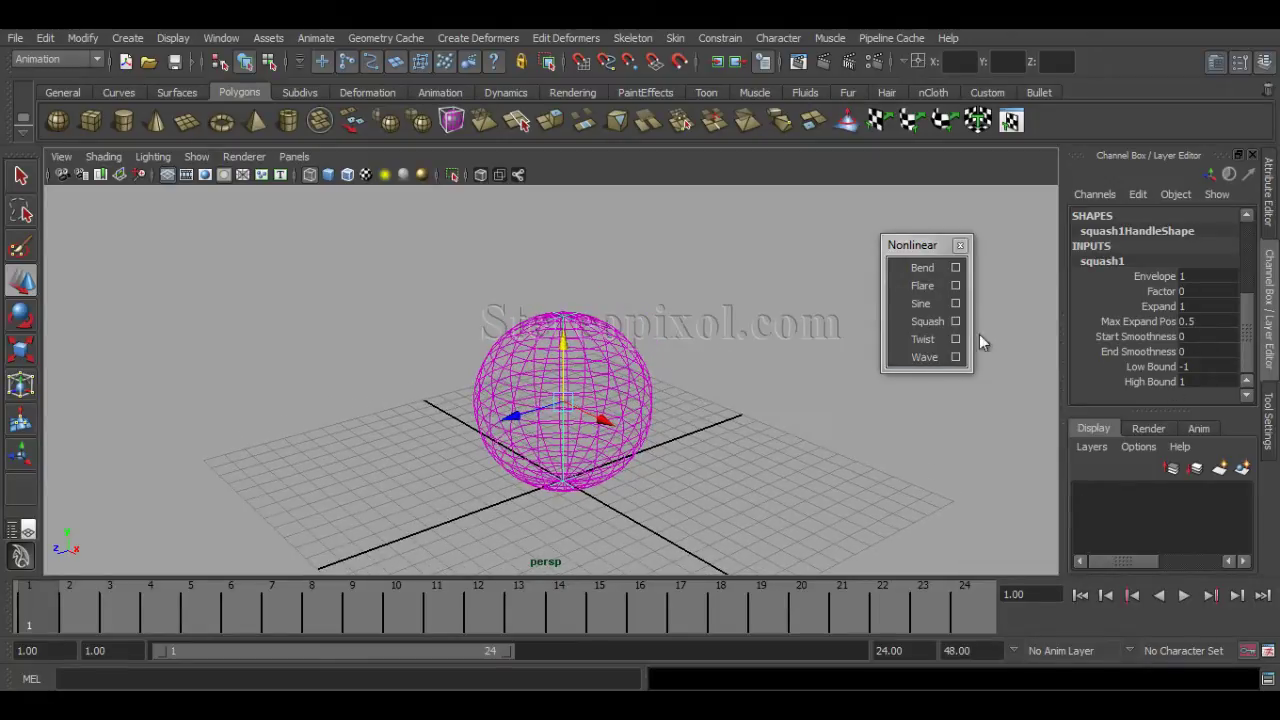
Step: Sweep the squash Factor between stretched (0.6) and flattened shapes, settling at -0.7
{"action": "left_click", "coordinate": [1150, 292]}
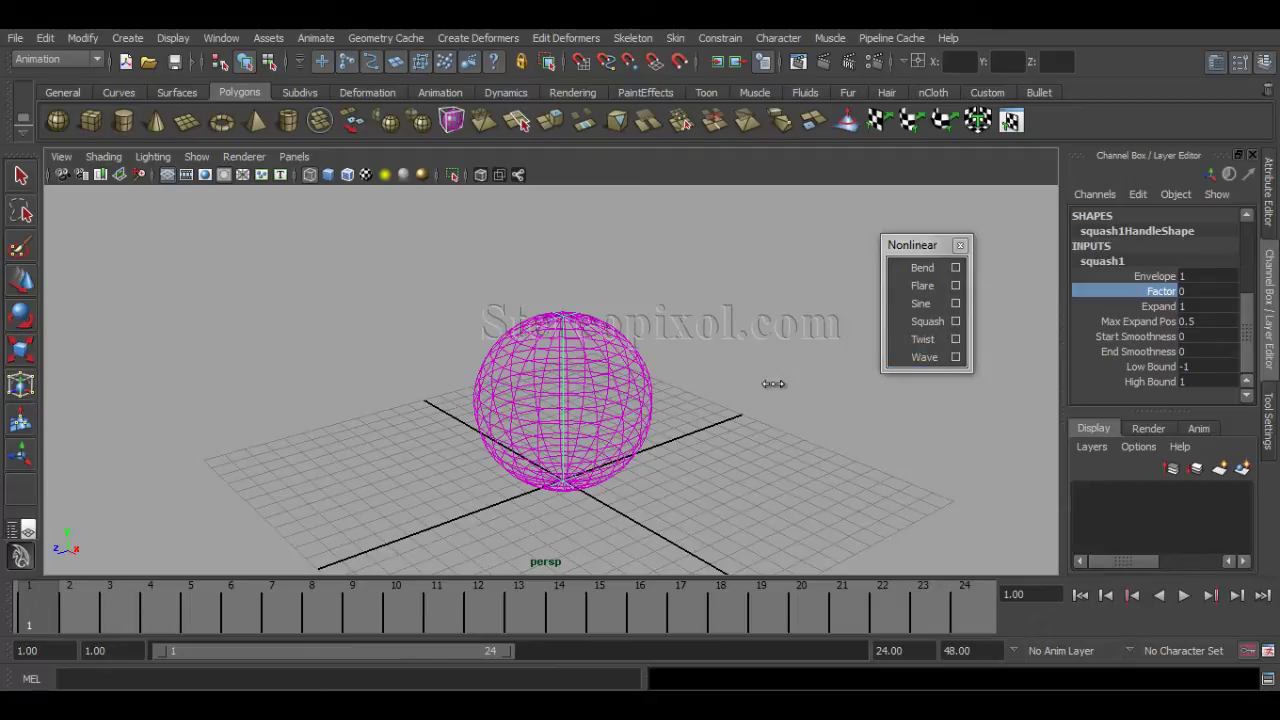
{"action": "middle_click_drag", "start_coordinate": [773, 383], "coordinate": [779, 384]}
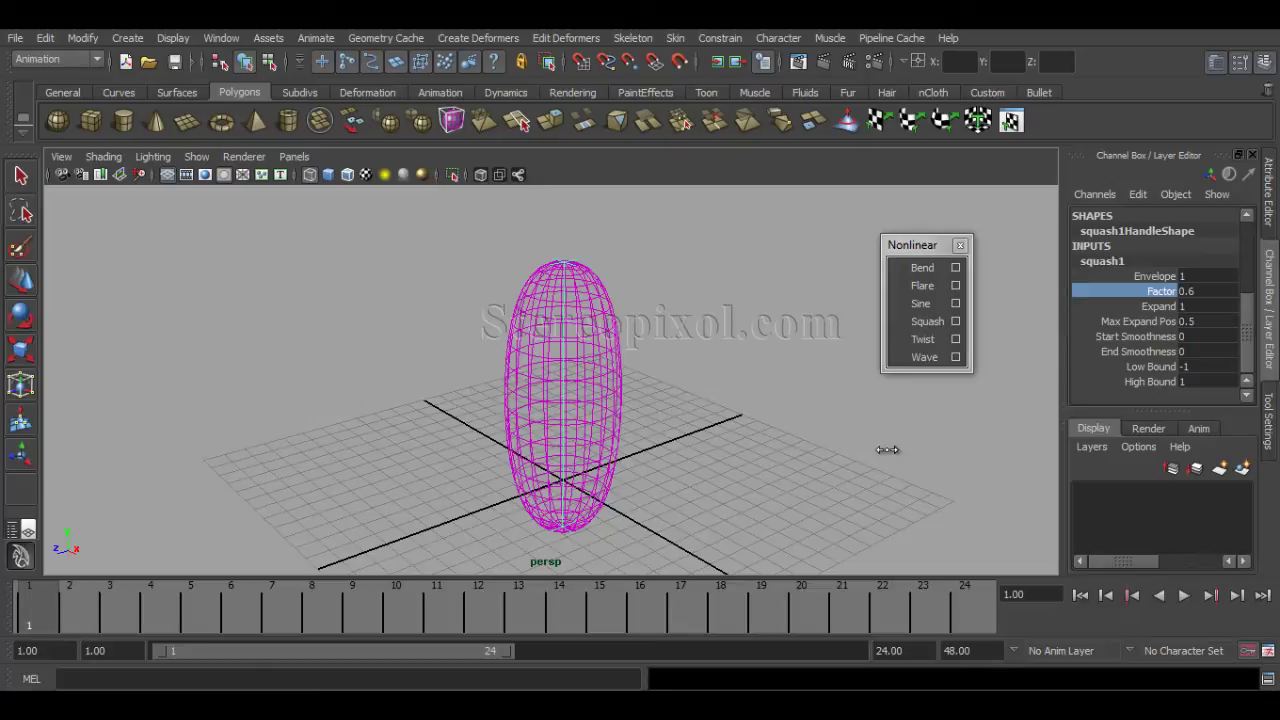
{"action": "middle_click_drag", "start_coordinate": [886, 449], "coordinate": [866, 449]}
{"action": "left_click_drag", "start_coordinate": [737, 469], "coordinate": [718, 500], "text": "alt"}
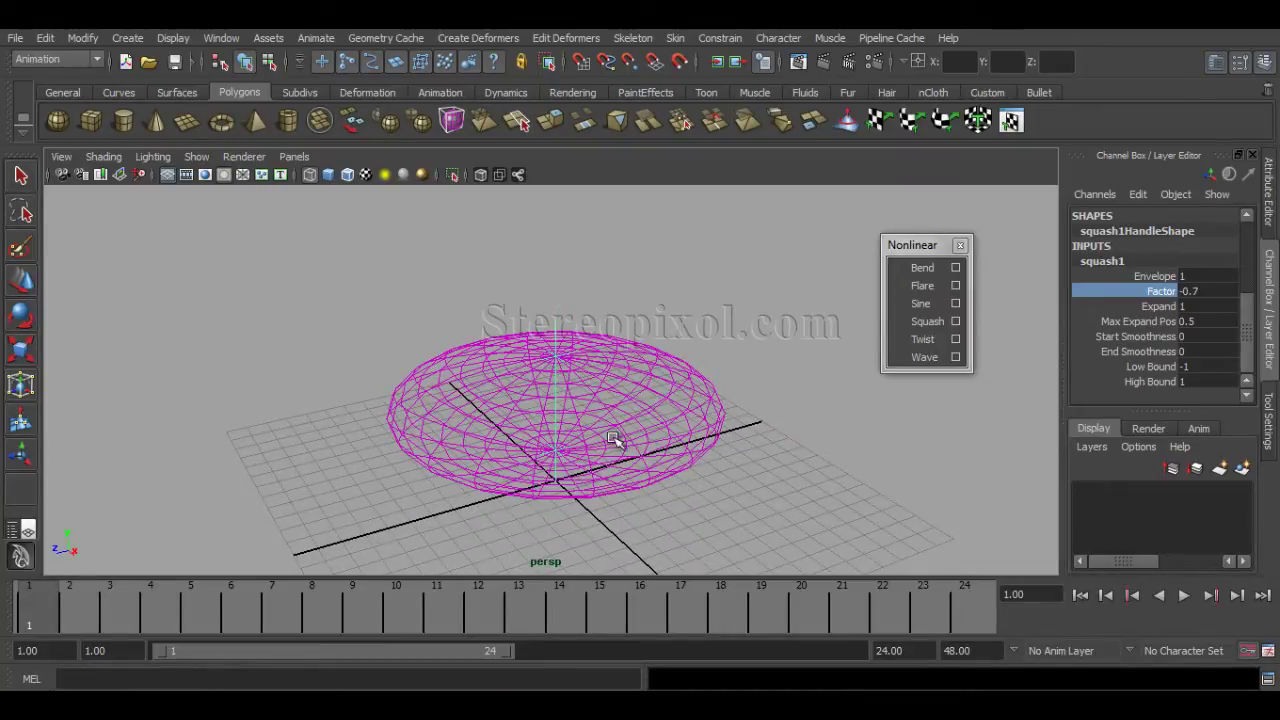
{"action": "left_click_drag", "start_coordinate": [614, 437], "coordinate": [636, 465], "text": "alt"}
{"action": "mouse_move", "coordinate": [935, 419]}
{"action": "middle_mouse_down"}
{"action": "mouse_move", "coordinate": [915, 419]}
{"action": "mouse_move", "coordinate": [945, 421]}
{"action": "mouse_move", "coordinate": [926, 424]}
{"action": "mouse_move", "coordinate": [948, 417]}
{"action": "mouse_move", "coordinate": [936, 410]}
{"action": "middle_mouse_up"}
Step: Reset Factor to 0, then raise it to 0.9 to stretch the sphere tall
{"action": "left_click", "coordinate": [1236, 288]}
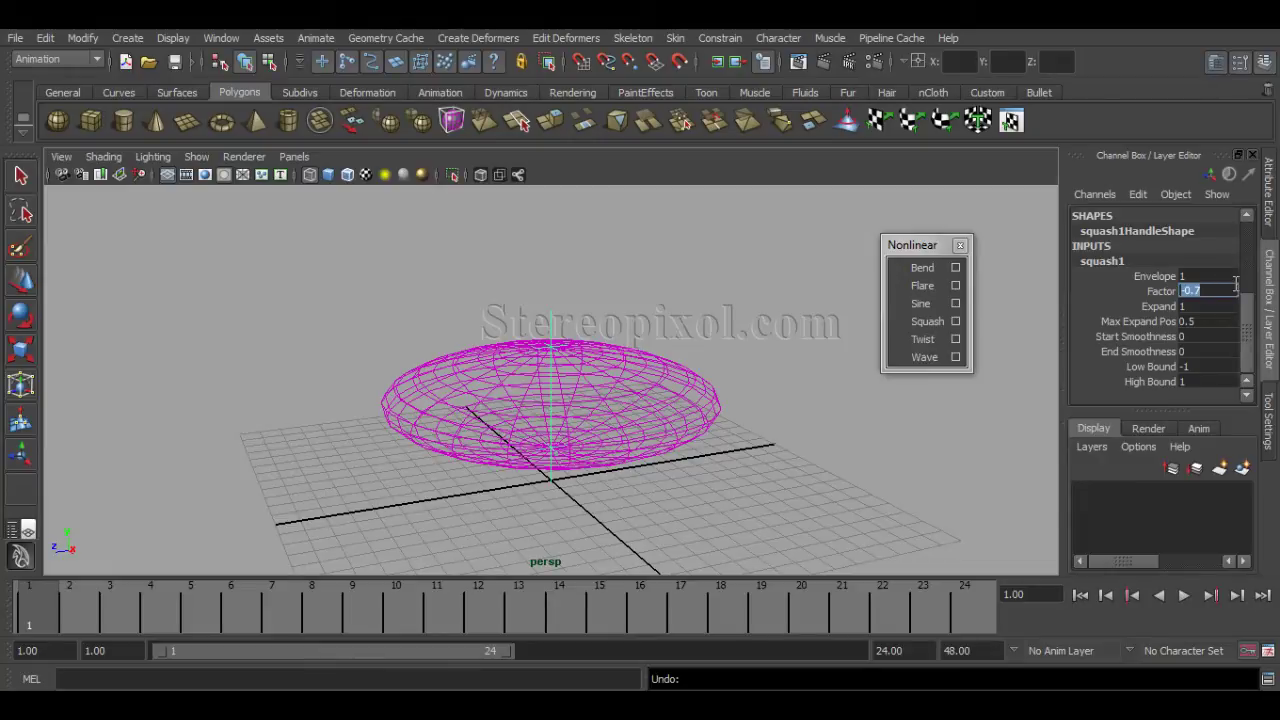
{"action": "type", "text": "0"}
{"action": "key", "text": "Return"}
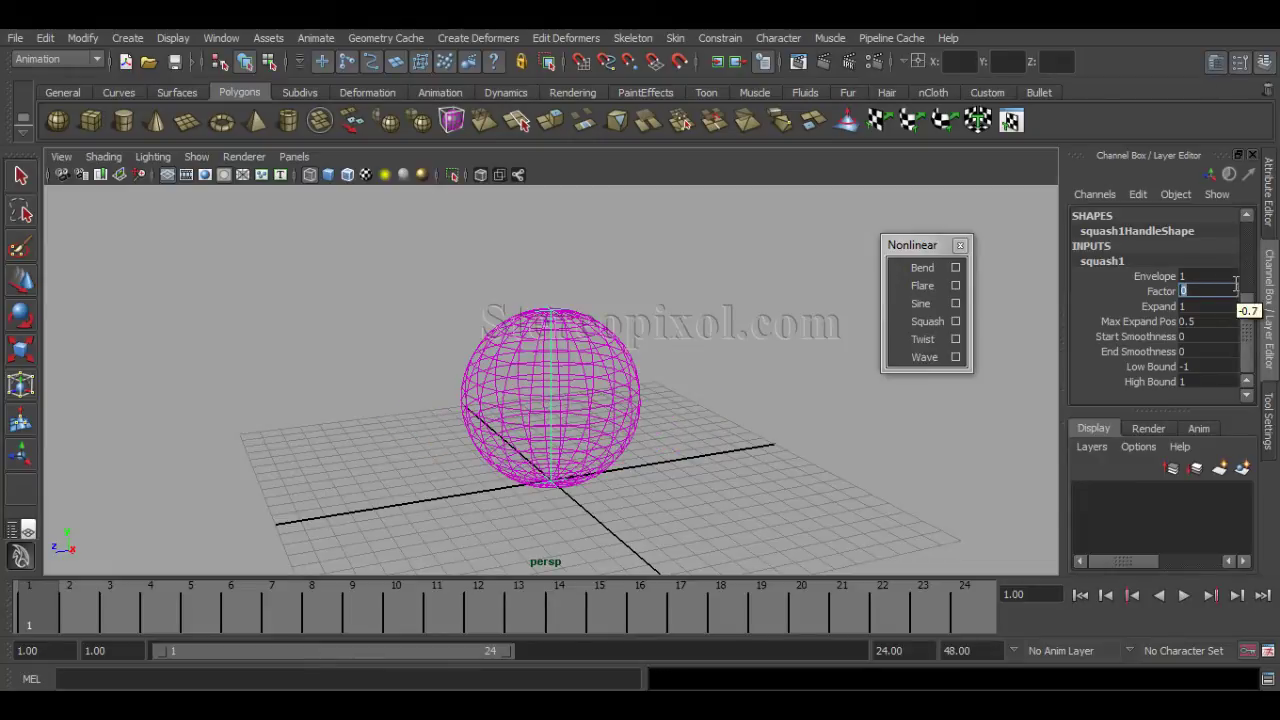
{"action": "left_click", "coordinate": [1160, 291]}
{"action": "middle_click_drag", "start_coordinate": [829, 440], "coordinate": [835, 439]}
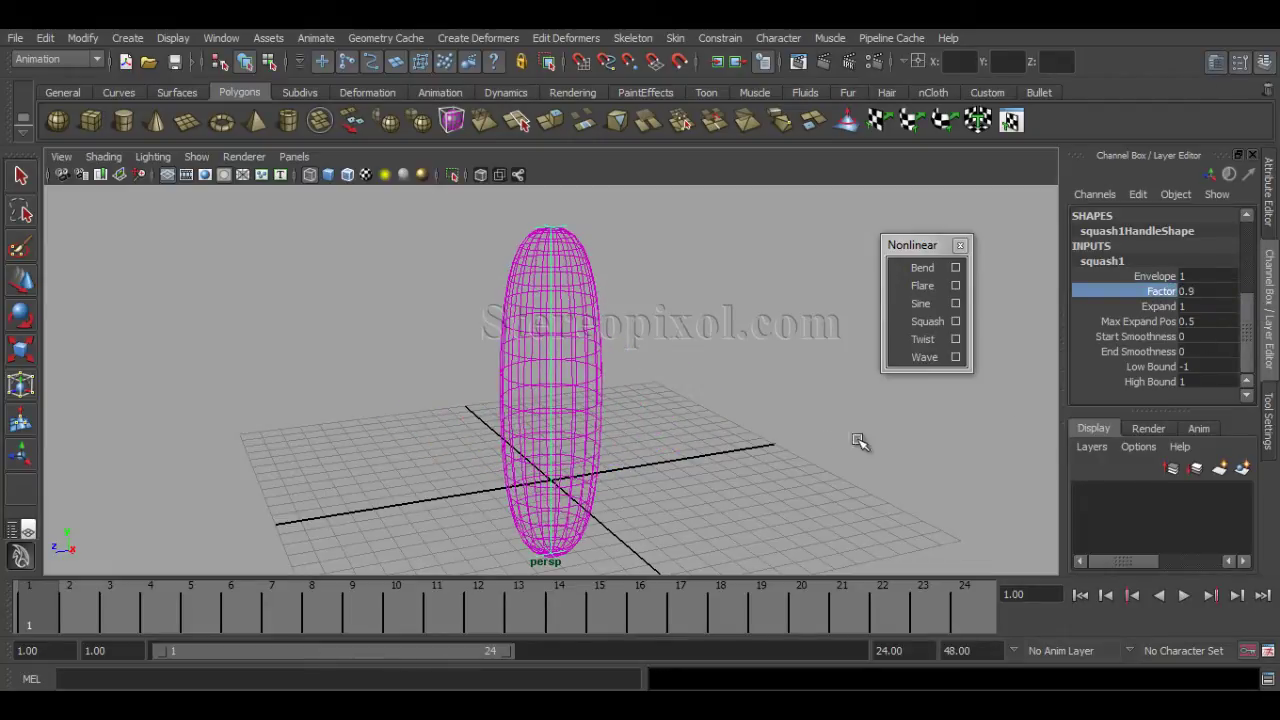
Step: Experiment with lower Expand and varying Factor values, undoing the last Factor change
{"action": "left_click", "coordinate": [1158, 306]}
{"action": "middle_click_drag", "start_coordinate": [974, 400], "coordinate": [956, 407]}
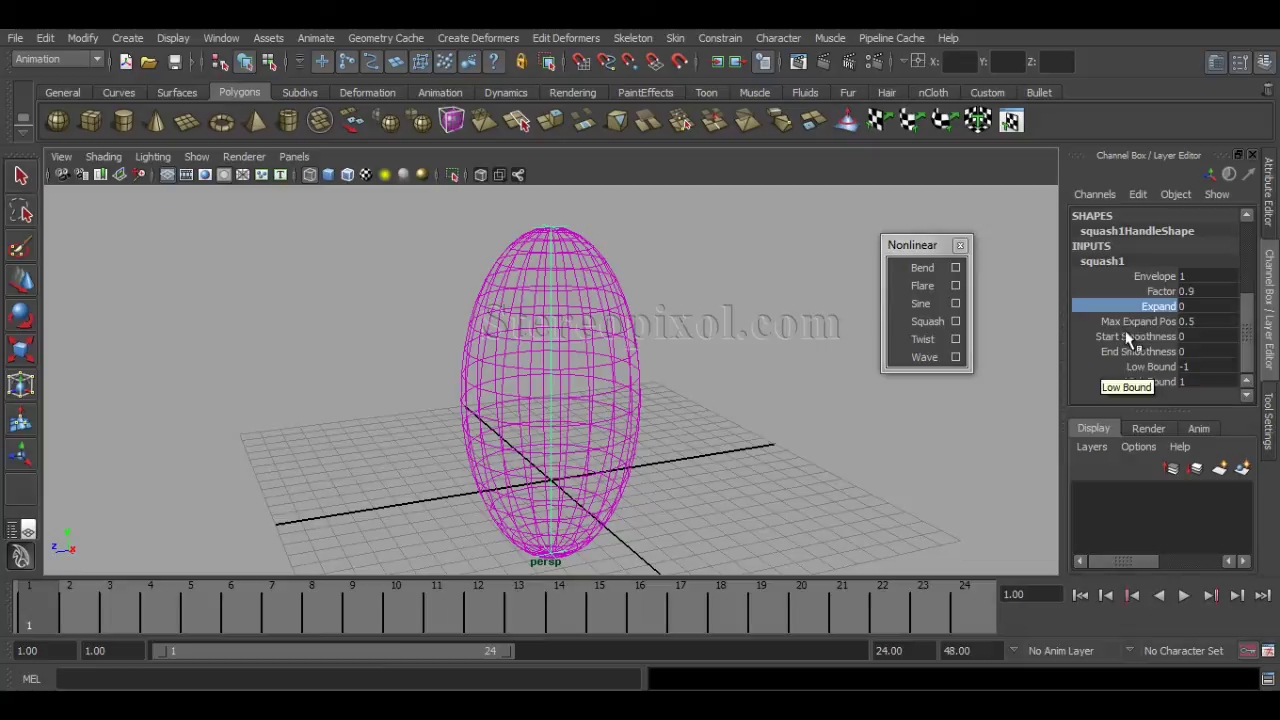
{"action": "left_click", "coordinate": [1140, 291]}
{"action": "mouse_move", "coordinate": [890, 445]}
{"action": "middle_mouse_down"}
{"action": "mouse_move", "coordinate": [877, 440]}
{"action": "mouse_move", "coordinate": [903, 443]}
{"action": "mouse_move", "coordinate": [877, 437]}
{"action": "mouse_move", "coordinate": [905, 445]}
{"action": "mouse_move", "coordinate": [870, 447]}
{"action": "mouse_move", "coordinate": [905, 449]}
{"action": "mouse_move", "coordinate": [872, 447]}
{"action": "middle_mouse_up"}
{"action": "key", "text": "ctrl+z"}
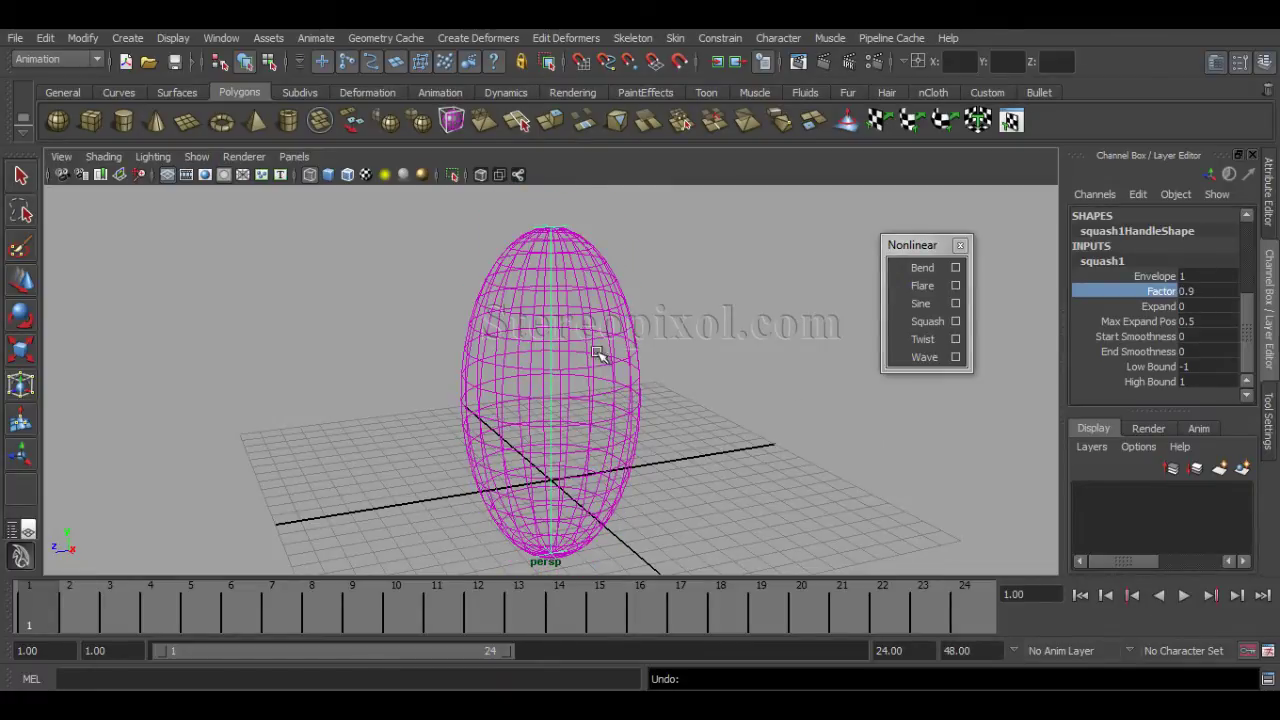
{"action": "left_click_drag", "start_coordinate": [661, 450], "coordinate": [635, 450], "text": "alt"}
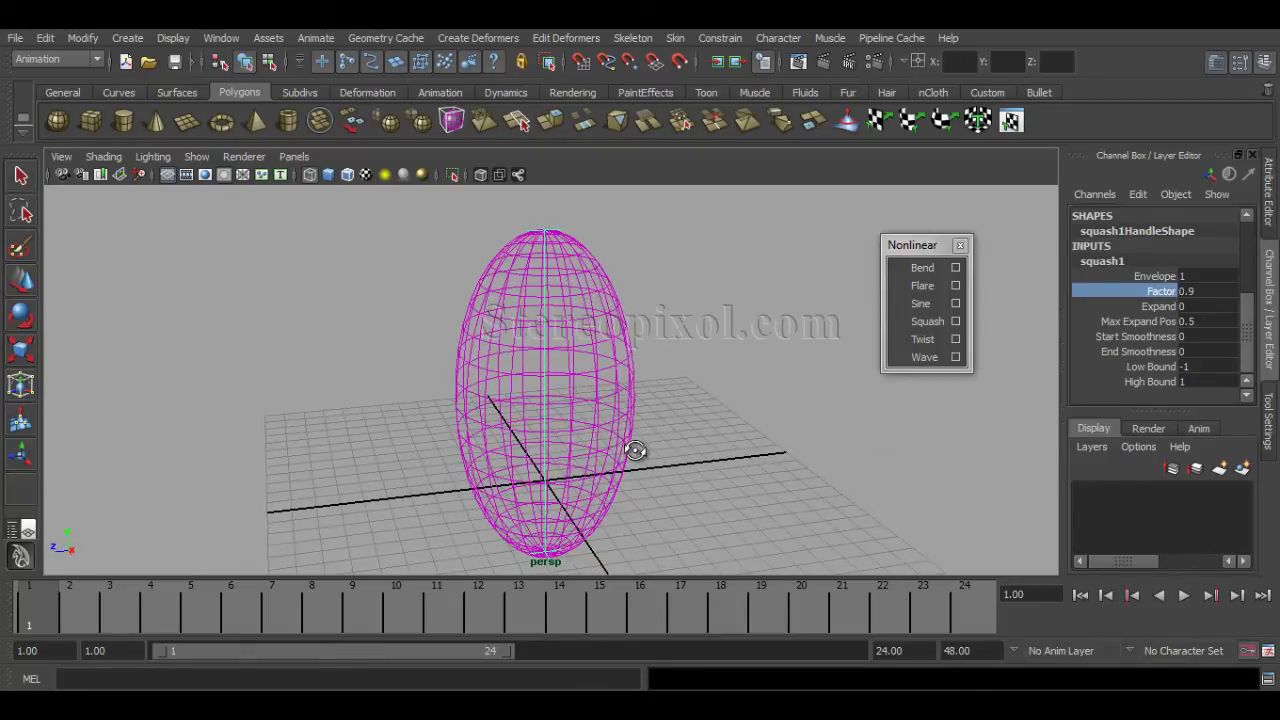
Step: Set Expand back to 1 while keeping Factor at 0.9
{"action": "left_click", "coordinate": [1170, 307]}
{"action": "left_click", "coordinate": [1204, 306]}
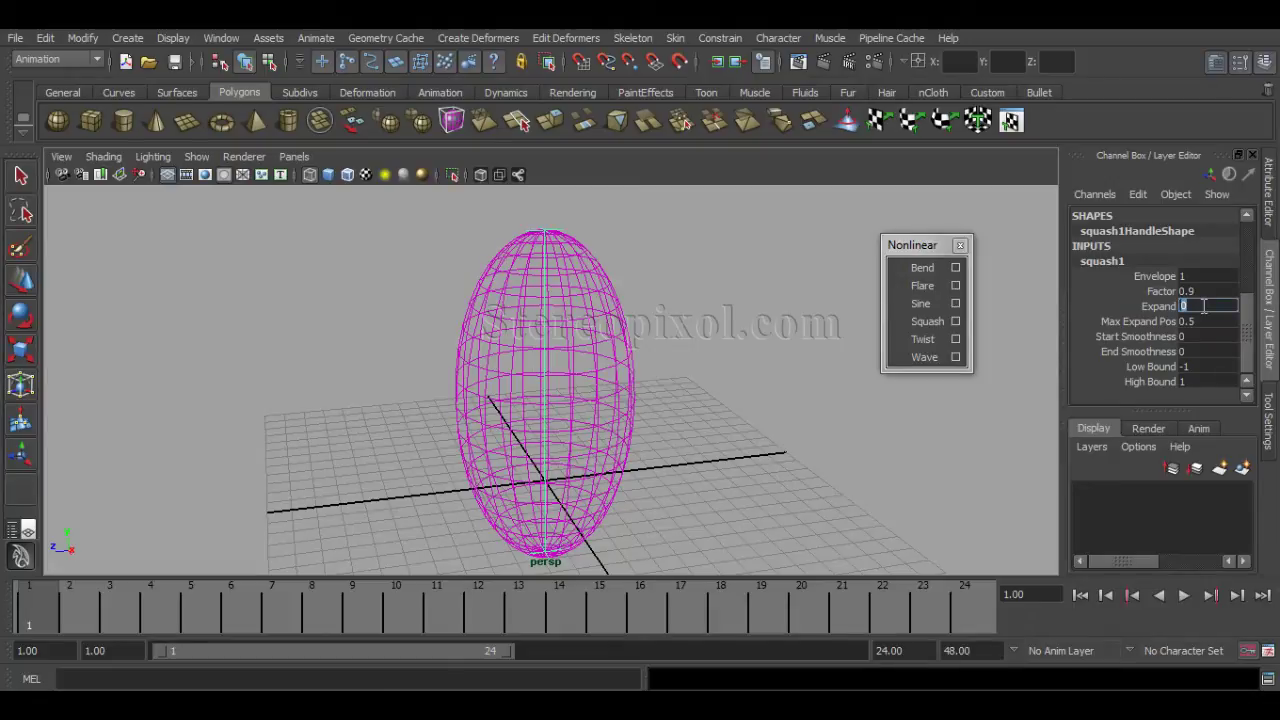
{"action": "type", "text": "1"}
{"action": "key", "text": "Return"}
{"action": "left_click", "coordinate": [1190, 291]}
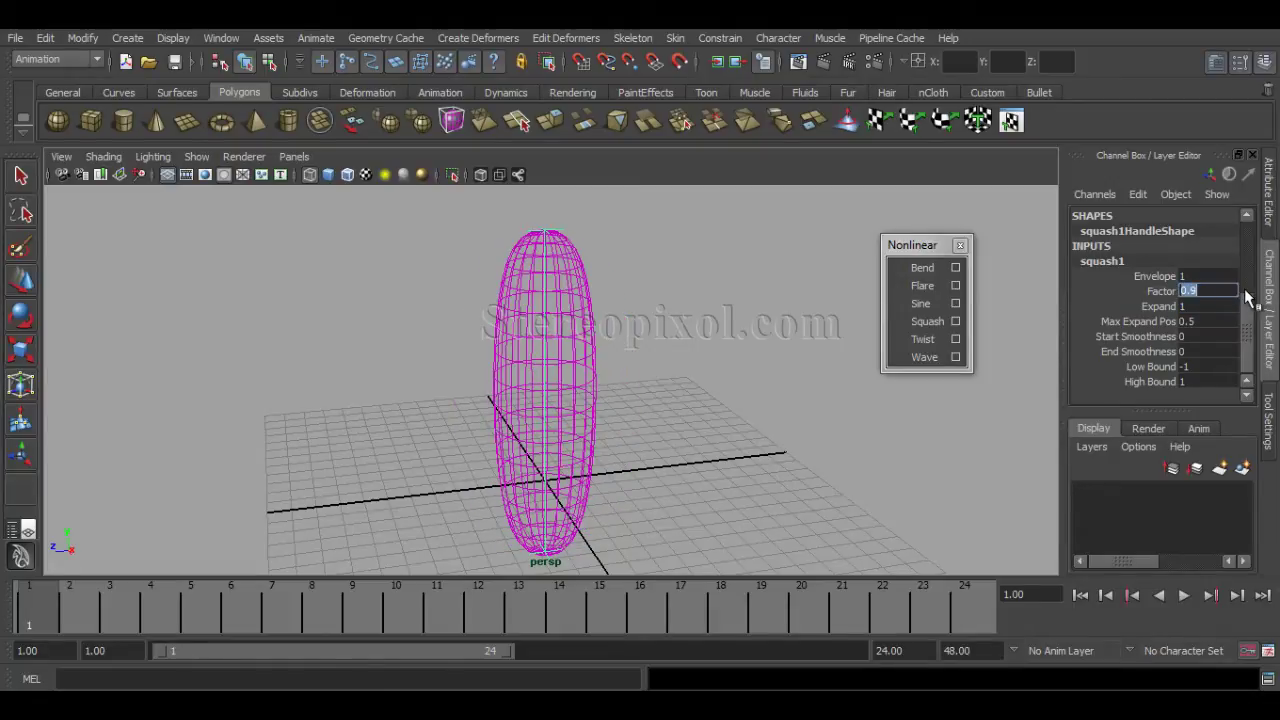
Step: Lower the squash Factor to -0.4, flattening the sphere into a wide ellipsoid
{"action": "left_click", "coordinate": [1160, 291]}
{"action": "middle_click_drag", "start_coordinate": [829, 386], "coordinate": [886, 446]}
{"action": "left_click_drag", "start_coordinate": [926, 466], "coordinate": [851, 446], "text": "alt"}
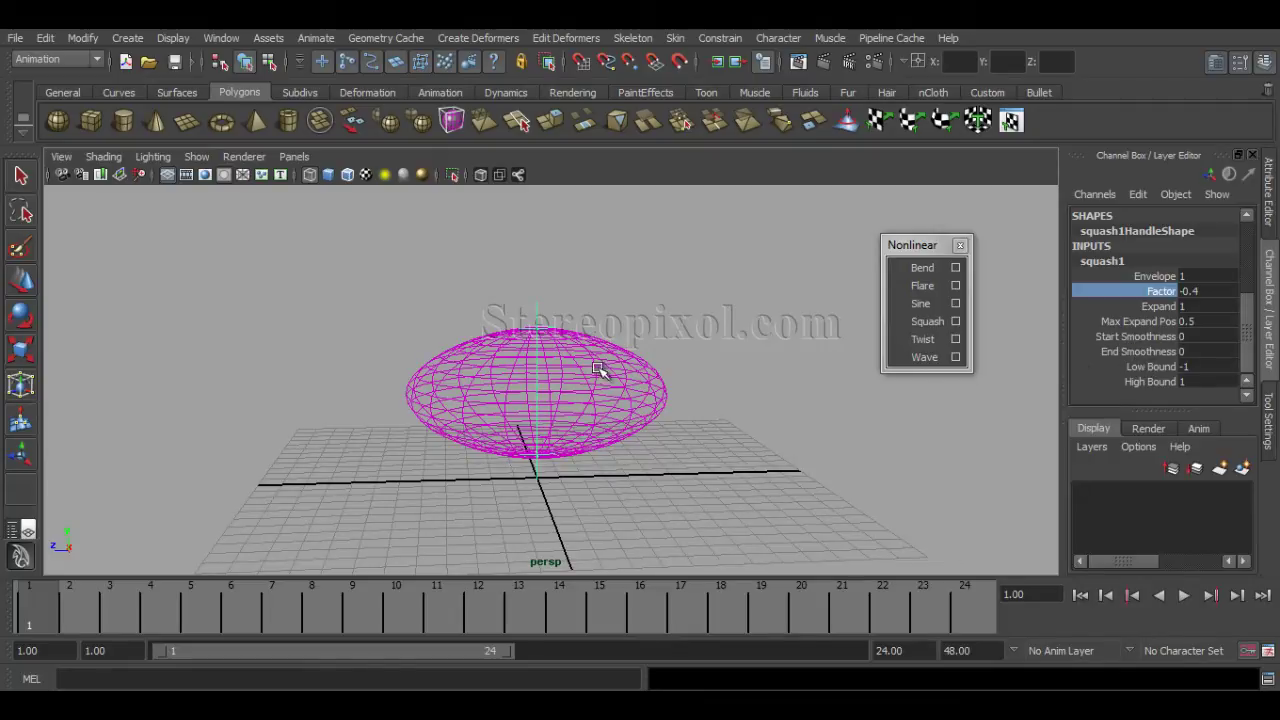
{"action": "left_click_drag", "start_coordinate": [720, 423], "coordinate": [716, 424], "text": "alt"}
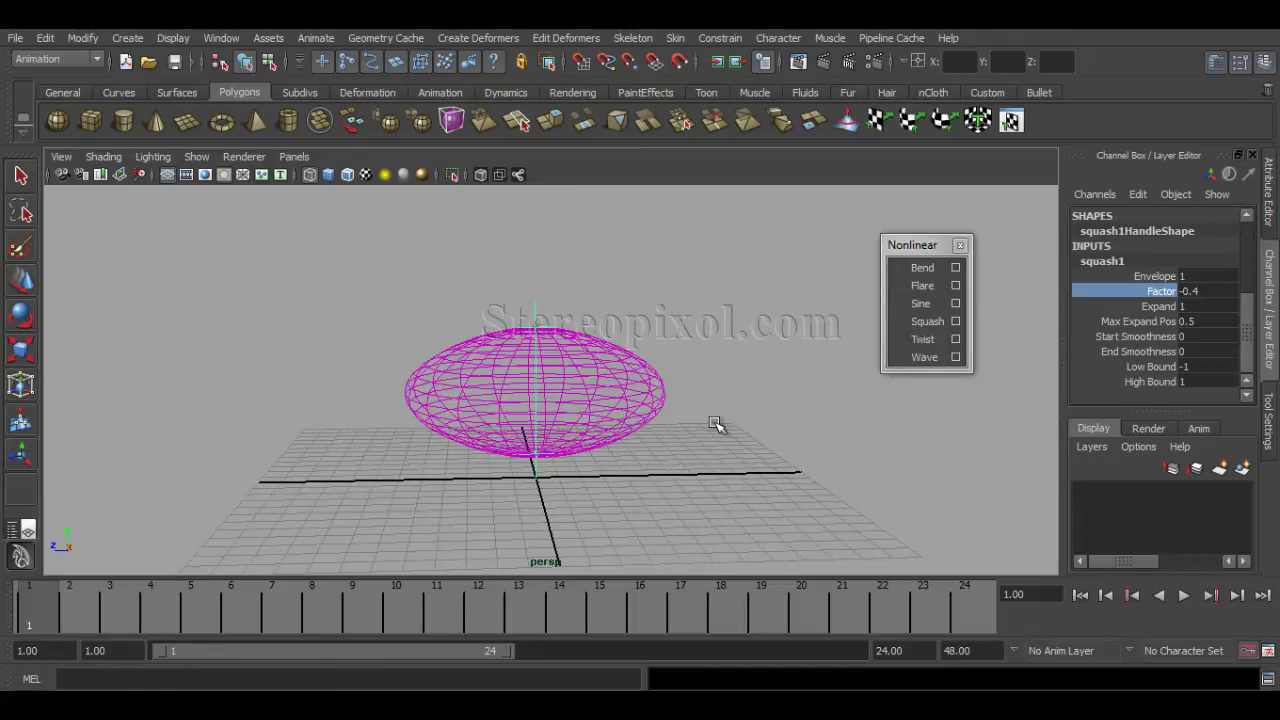
Step: Try raising Start Smoothness toward 1, then return it to 0
{"action": "left_click", "coordinate": [1130, 337]}
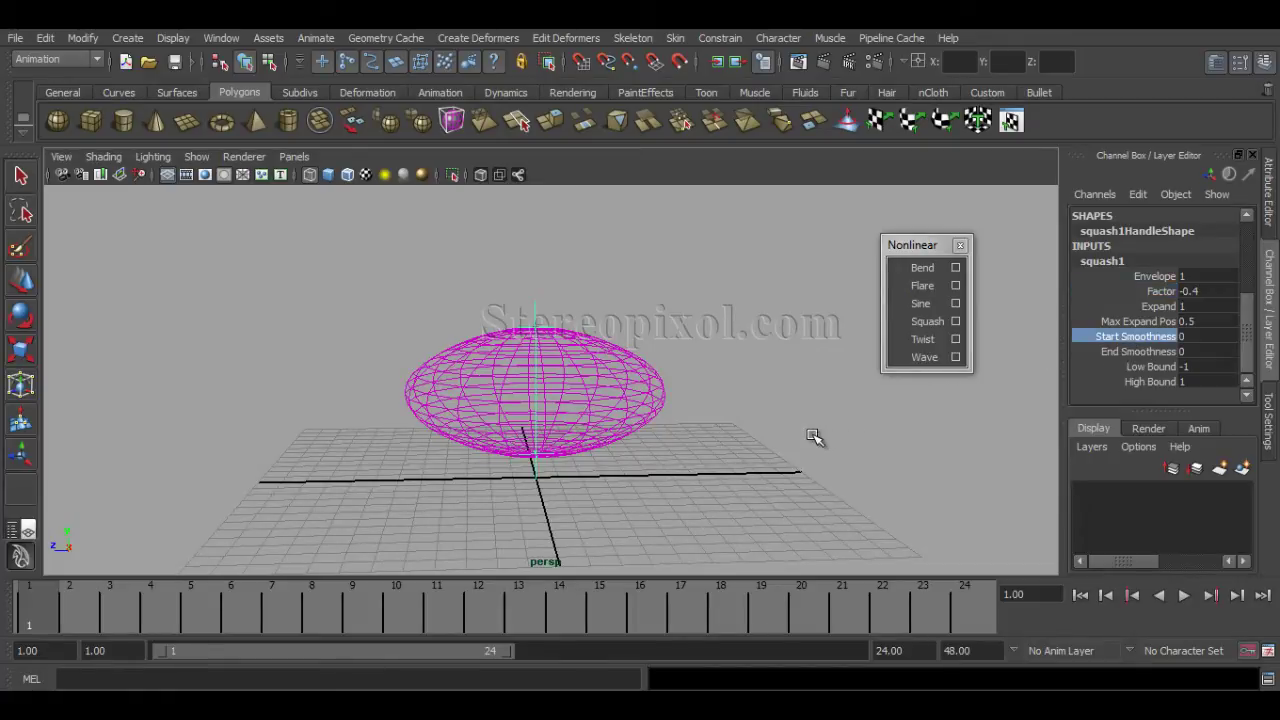
{"action": "mouse_move", "coordinate": [817, 436]}
{"action": "middle_mouse_down"}
{"action": "mouse_move", "coordinate": [803, 437]}
{"action": "mouse_move", "coordinate": [826, 437]}
{"action": "middle_mouse_up"}
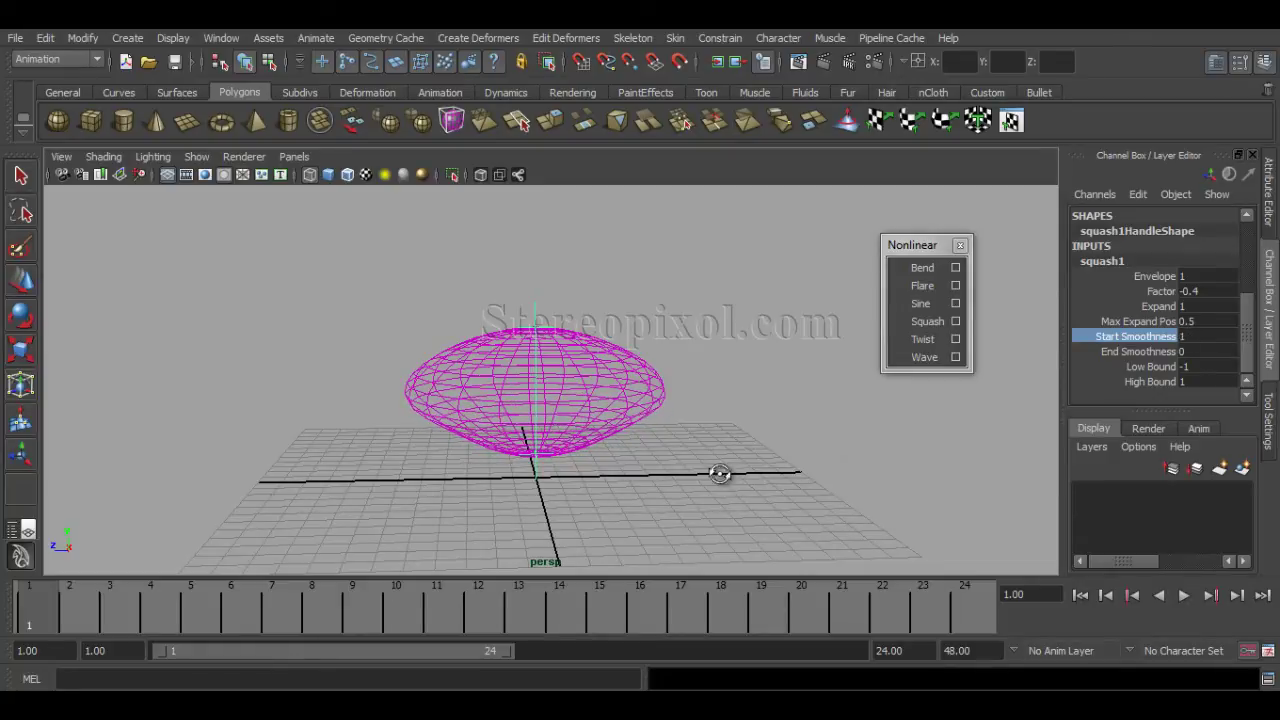
{"action": "left_click_drag", "start_coordinate": [723, 471], "coordinate": [718, 464], "text": "alt"}
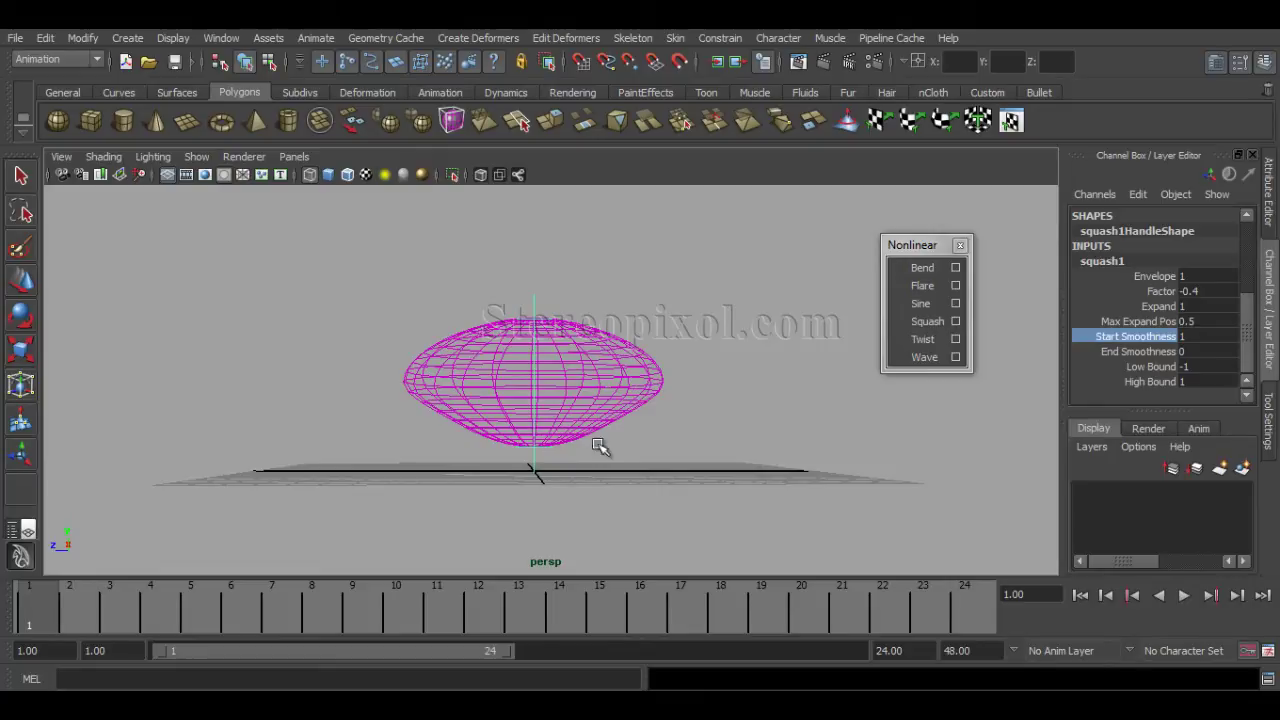
{"action": "left_click", "coordinate": [1145, 351]}
{"action": "left_click", "coordinate": [1136, 336]}
{"action": "middle_click_drag", "start_coordinate": [983, 428], "coordinate": [968, 427]}
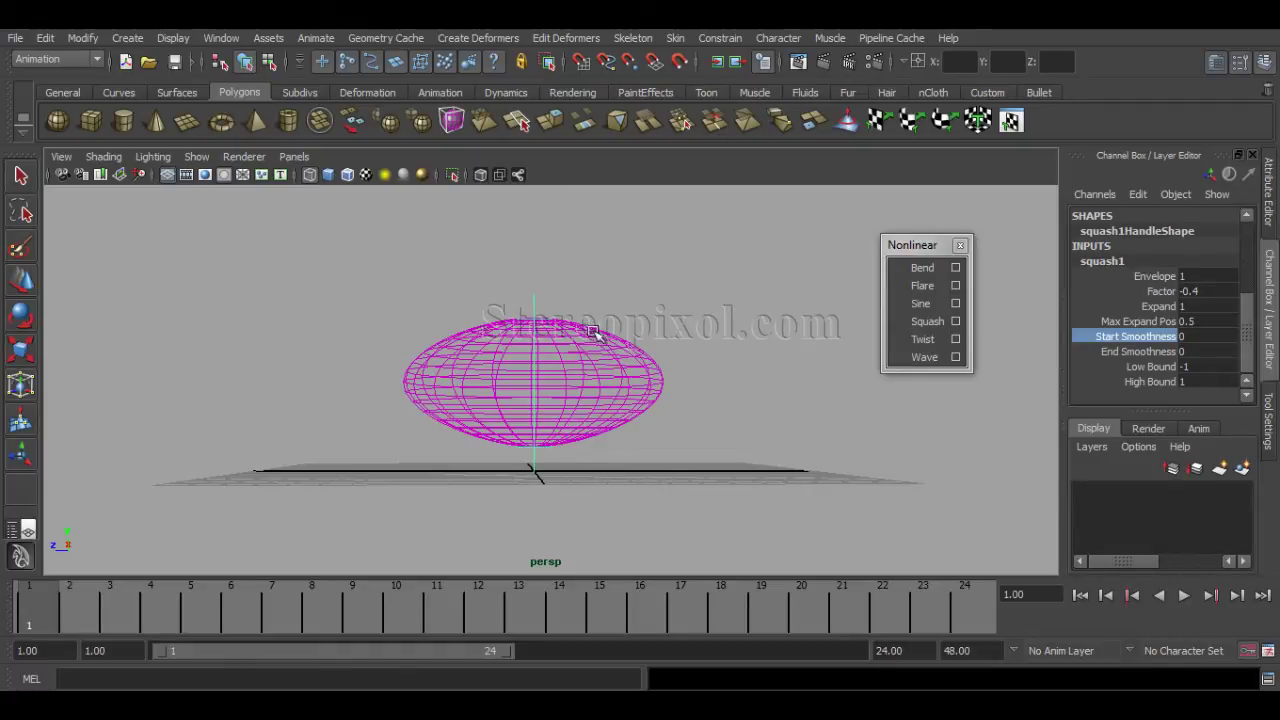
{"action": "left_click", "coordinate": [1148, 353]}
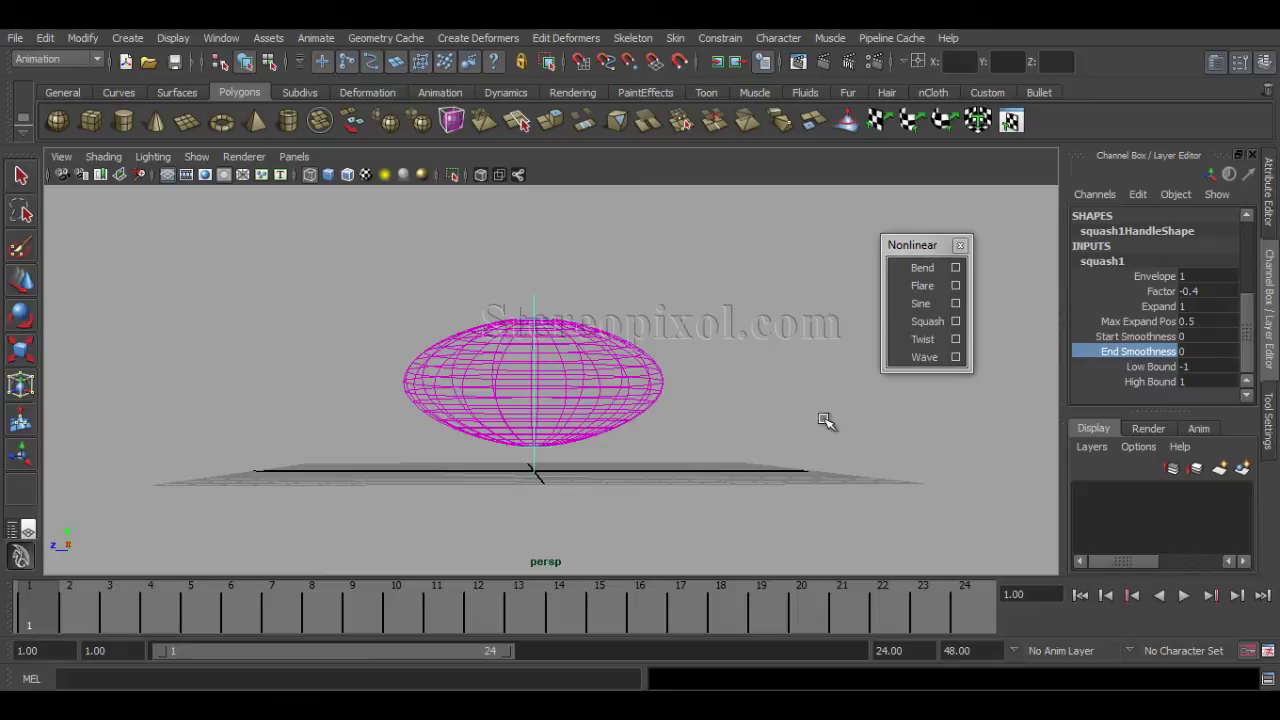
{"action": "mouse_move", "coordinate": [826, 423]}
{"action": "middle_mouse_down"}
{"action": "mouse_move", "coordinate": [845, 422]}
{"action": "mouse_move", "coordinate": [820, 422]}
{"action": "middle_mouse_up"}
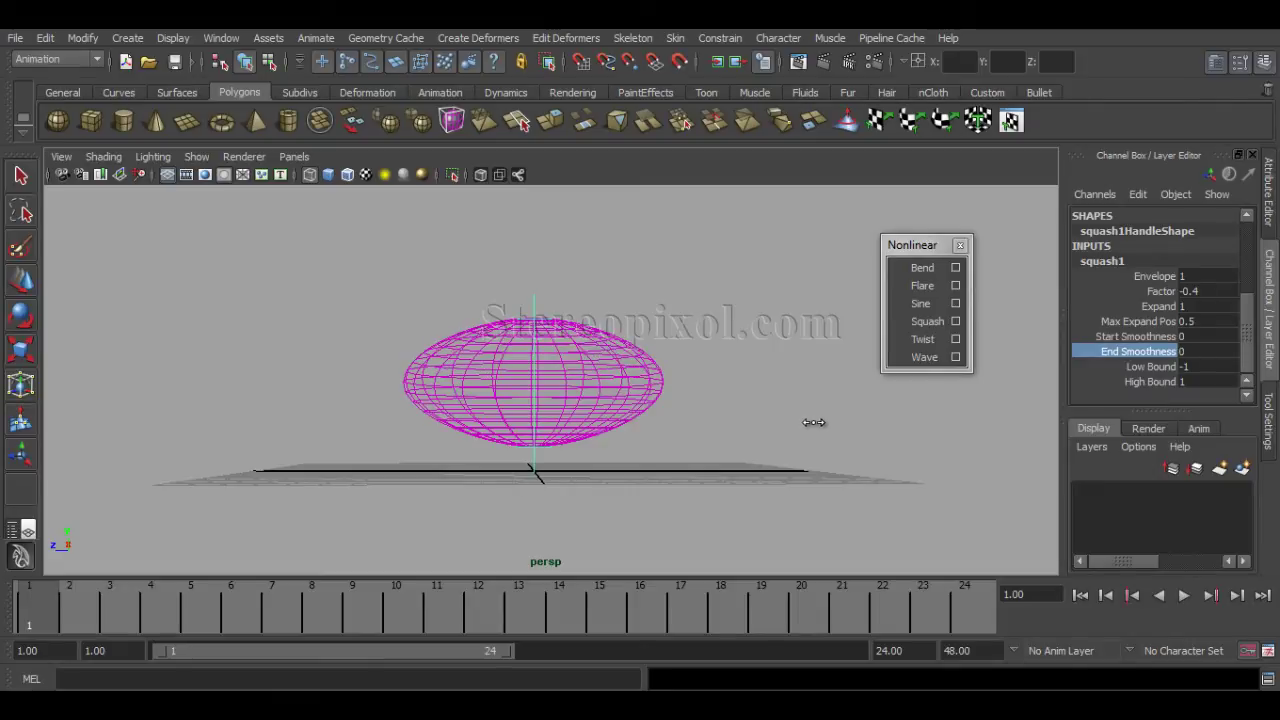
{"action": "left_click_drag", "start_coordinate": [534, 466], "coordinate": [553, 463], "text": "alt"}
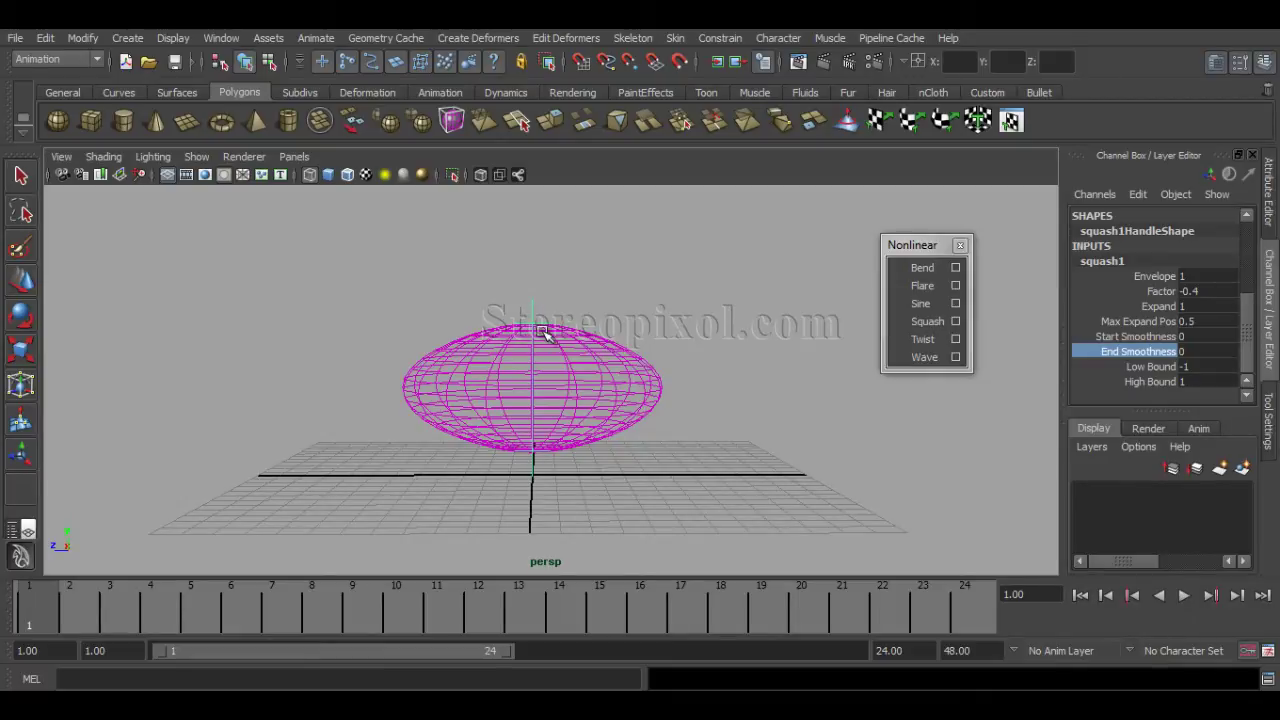
{"action": "key", "text": "["}
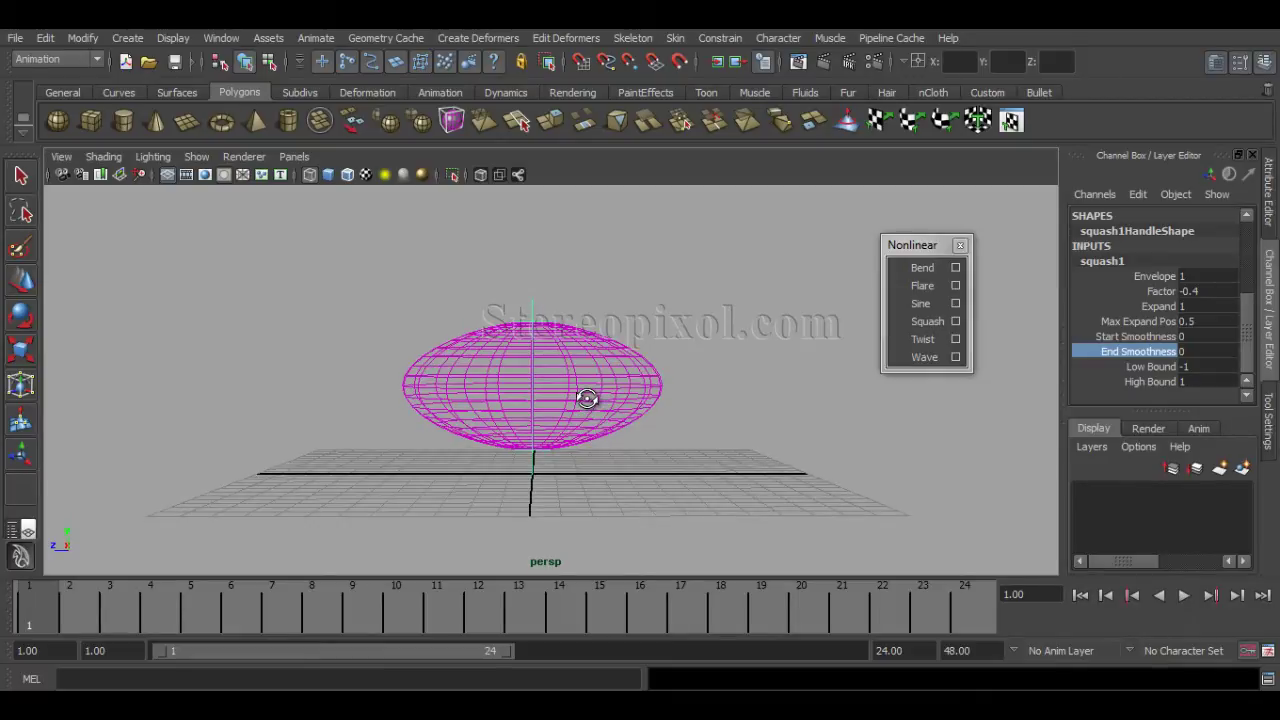
{"action": "left_click", "coordinate": [1138, 337]}
{"action": "middle_click_drag", "start_coordinate": [808, 441], "coordinate": [822, 446]}
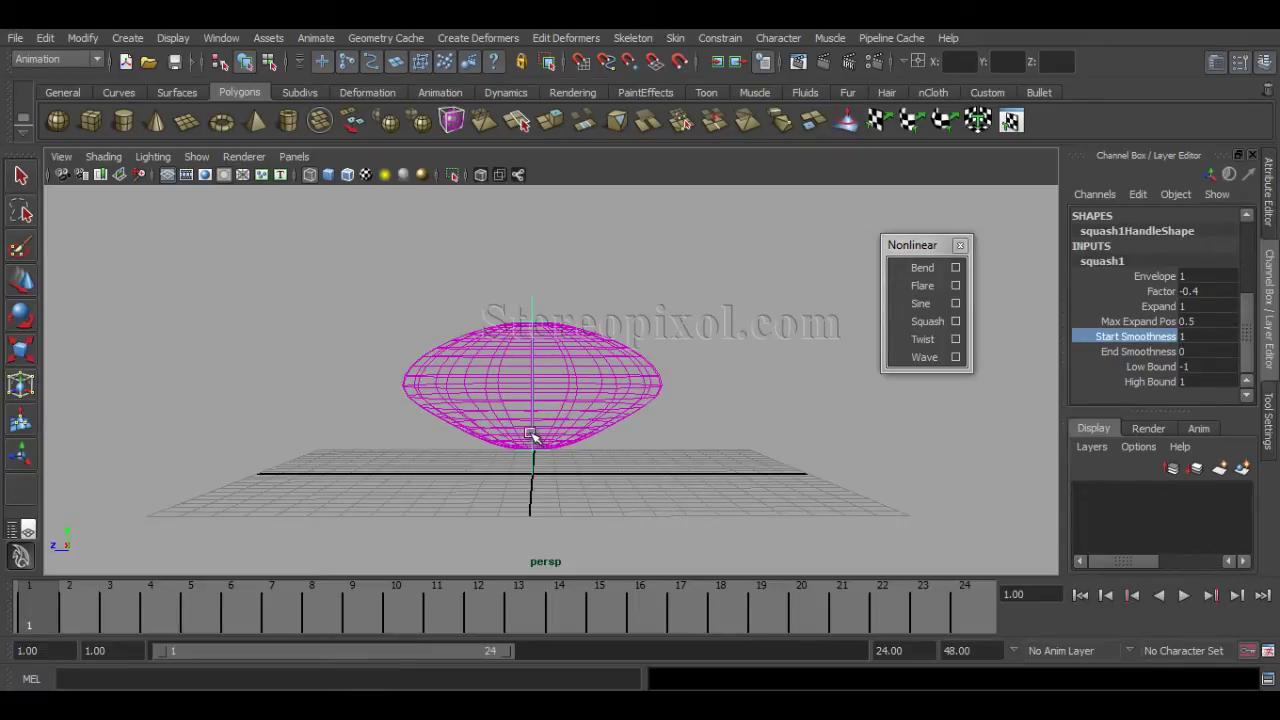
{"action": "middle_click_drag", "start_coordinate": [845, 483], "coordinate": [876, 417]}
{"action": "left_click", "coordinate": [1135, 352]}
{"action": "left_click", "coordinate": [1150, 337]}
{"action": "left_click_drag", "start_coordinate": [632, 432], "coordinate": [651, 423], "text": "alt"}
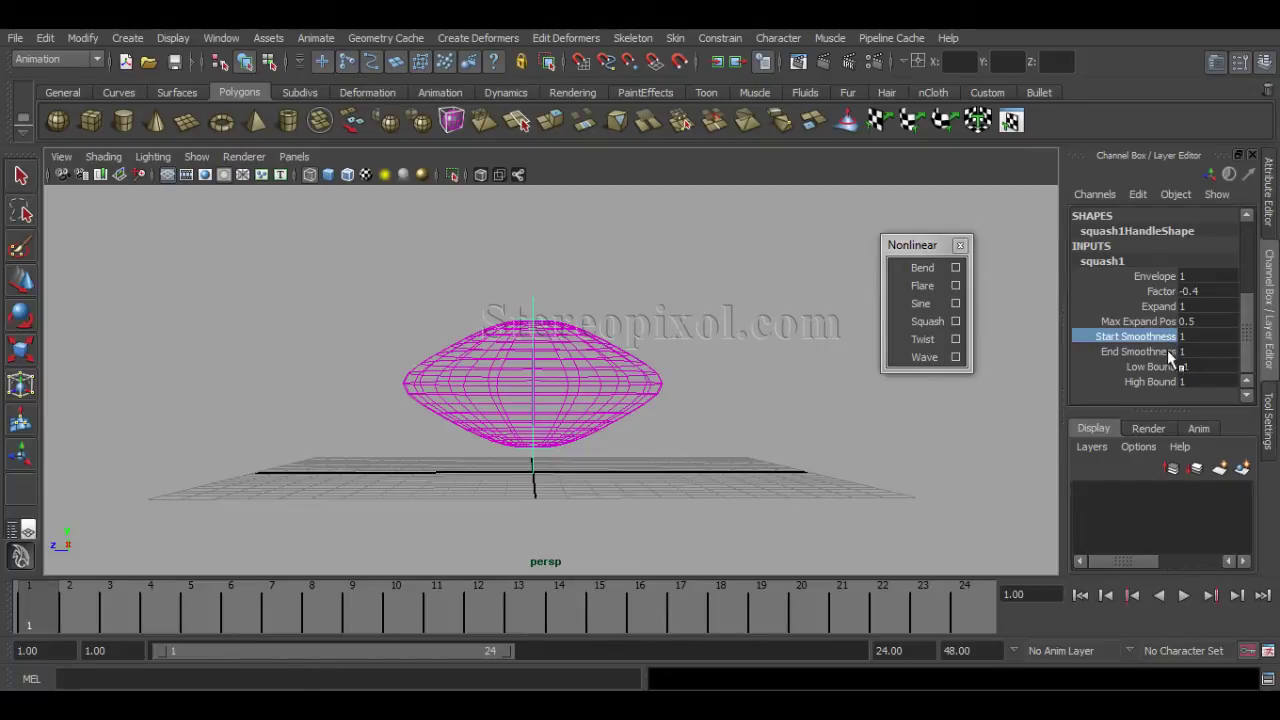
{"action": "left_click_drag", "start_coordinate": [1190, 340], "coordinate": [1205, 350]}
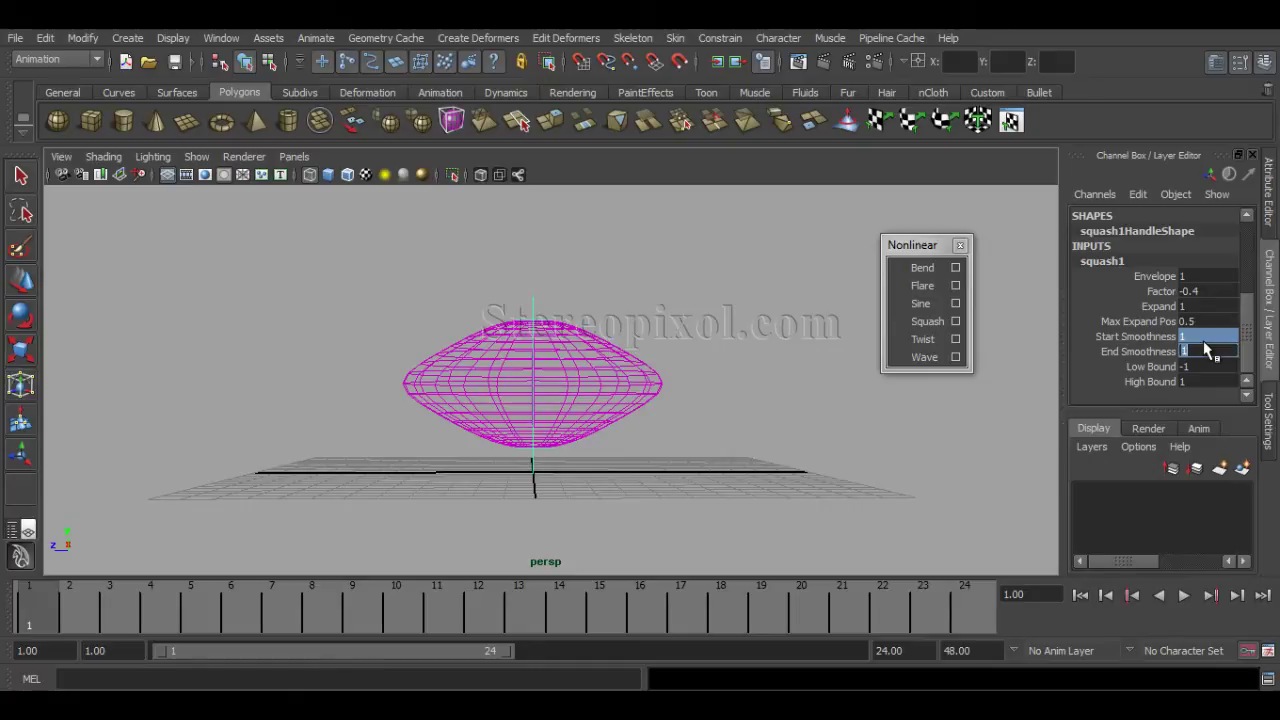
{"action": "type", "text": "0"}
{"action": "key", "text": "Return"}
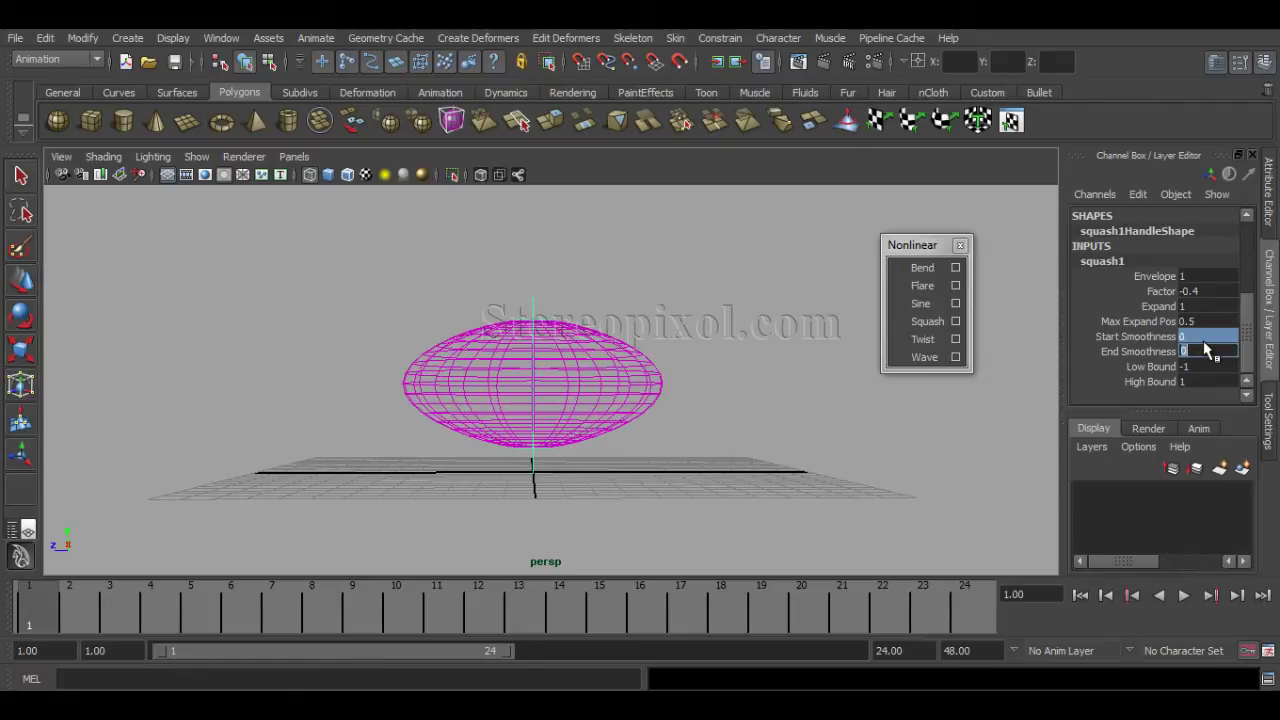
{"action": "left_click_drag", "start_coordinate": [698, 452], "coordinate": [730, 450], "text": "alt"}
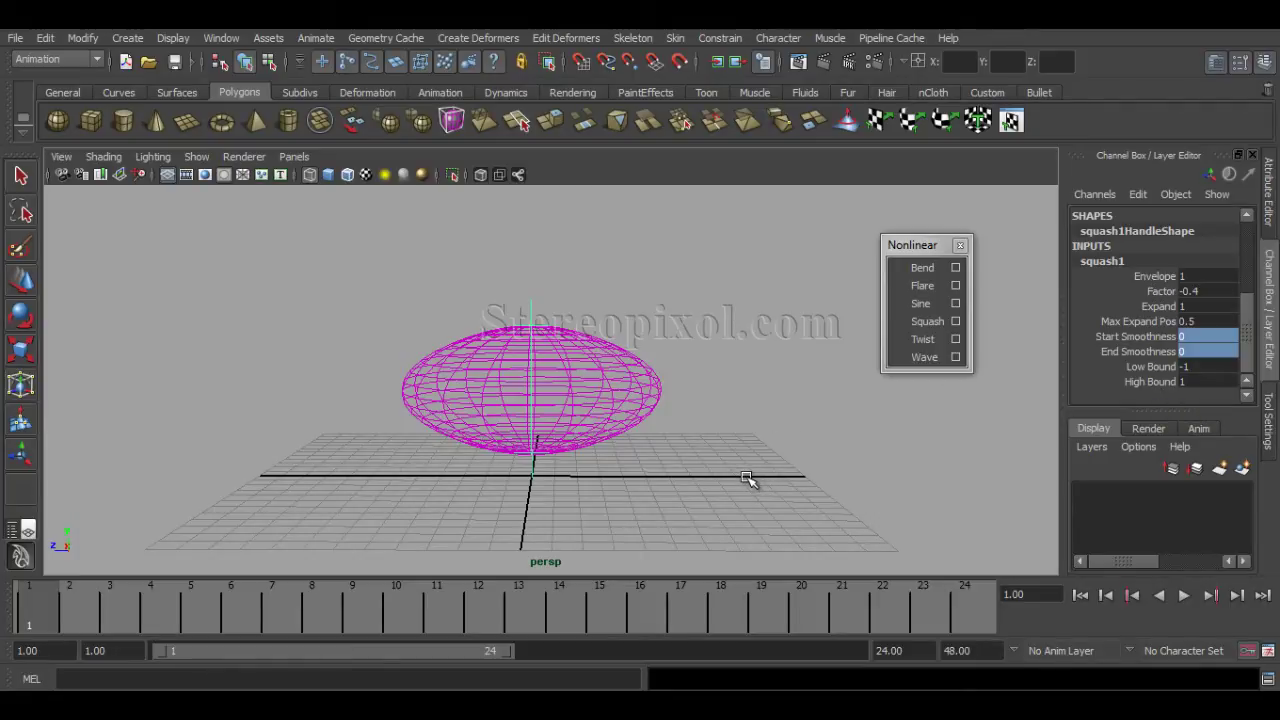
{"action": "left_click_drag", "start_coordinate": [671, 434], "coordinate": [691, 418], "text": "alt"}
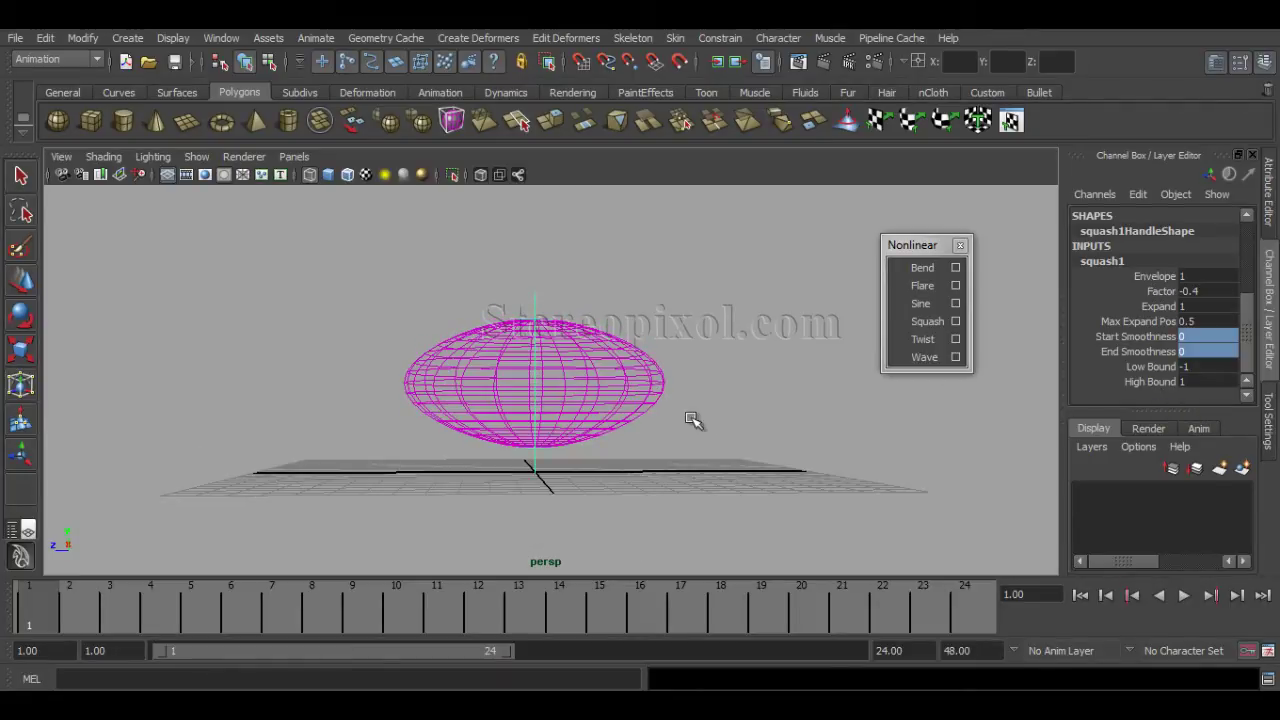
{"action": "left_click", "coordinate": [1146, 368]}
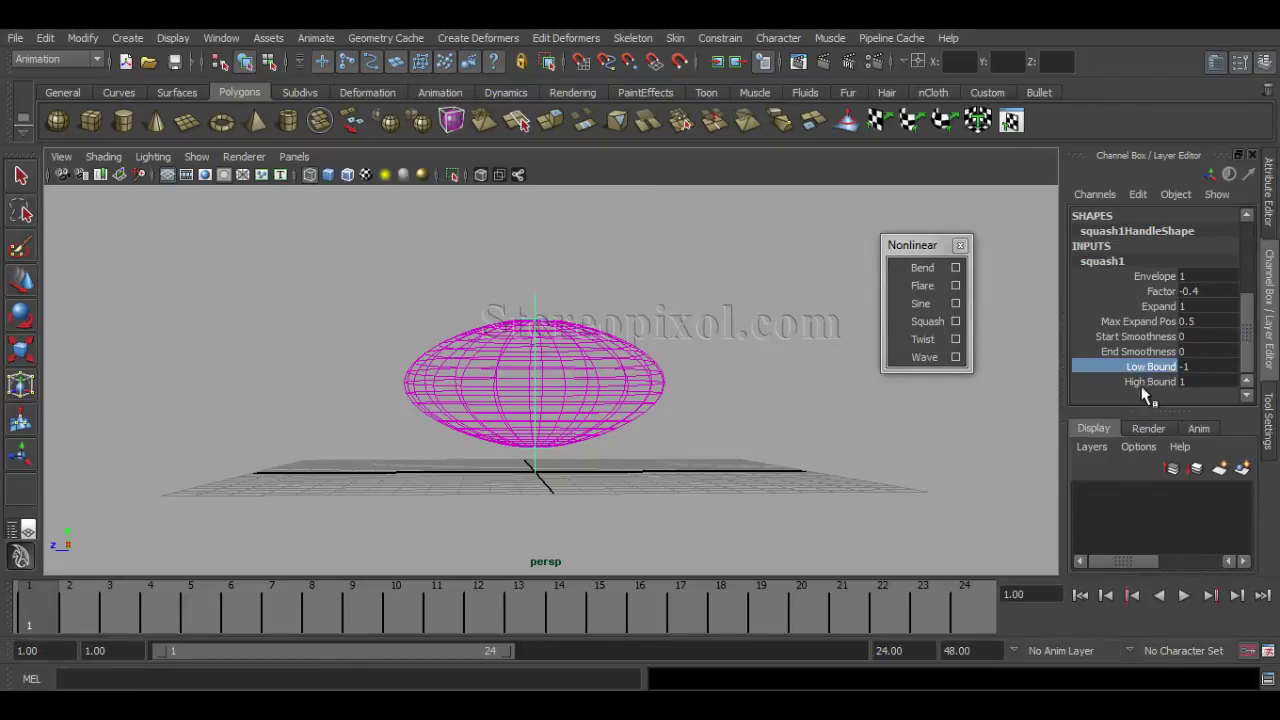
{"action": "left_click_drag", "start_coordinate": [668, 476], "coordinate": [680, 470], "text": "alt"}
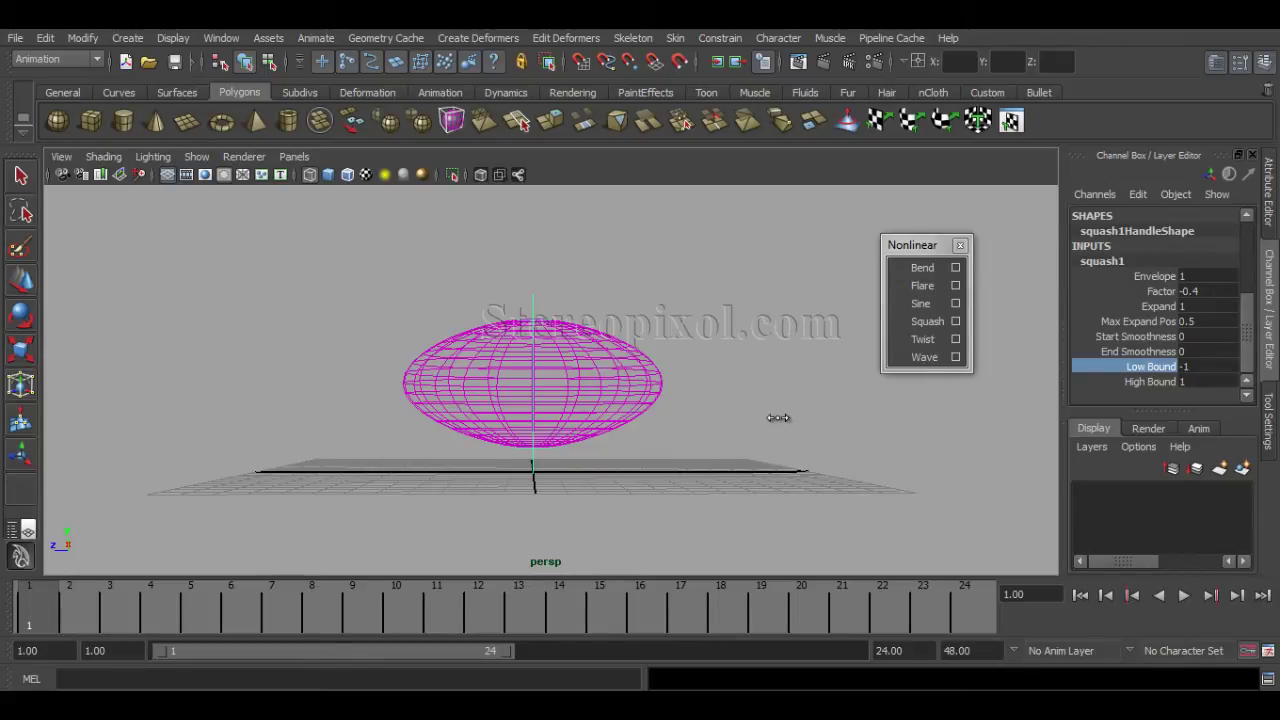
{"action": "middle_click_drag", "start_coordinate": [778, 417], "coordinate": [789, 418]}
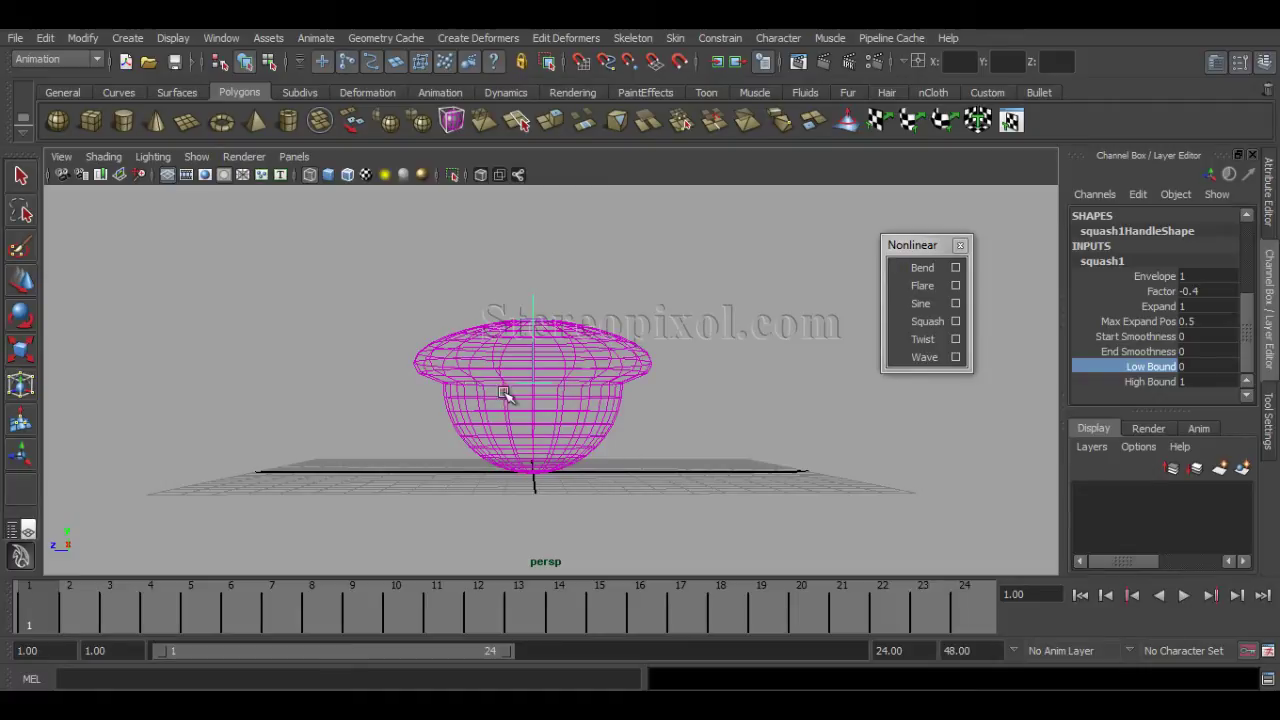
{"action": "left_click_drag", "start_coordinate": [632, 437], "coordinate": [626, 434], "text": "alt"}
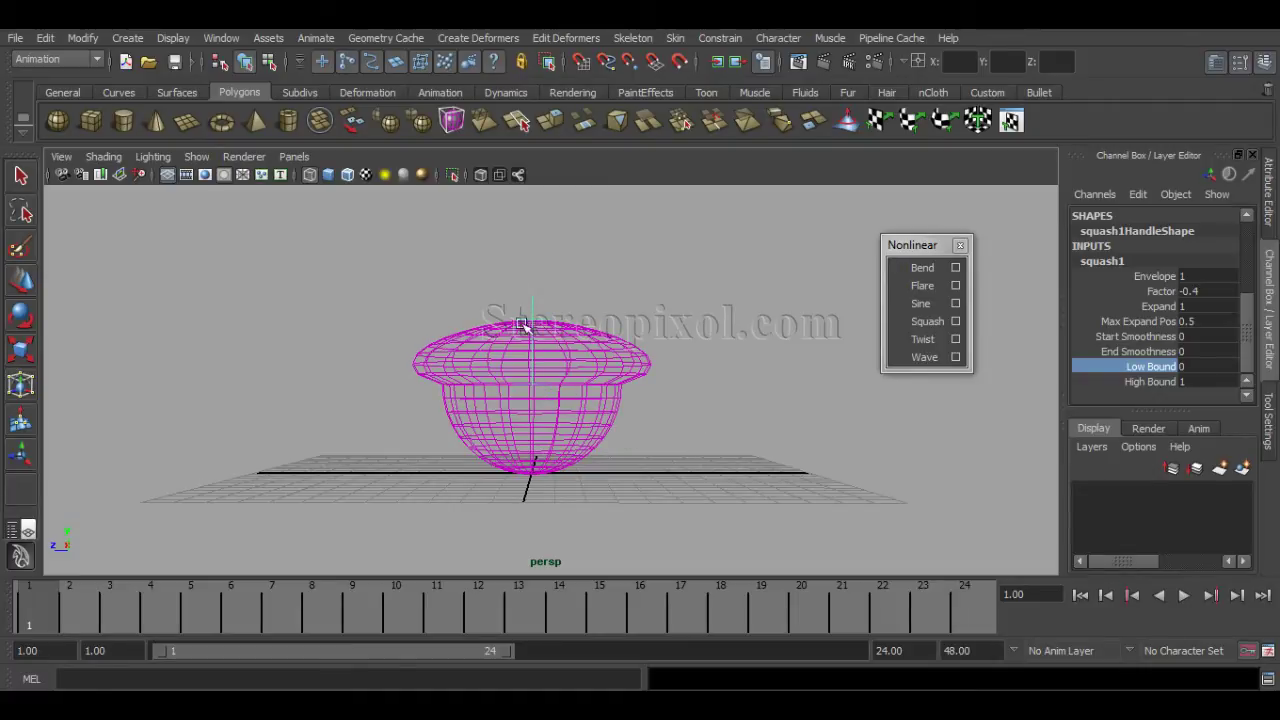
{"action": "left_click_drag", "start_coordinate": [1248, 318], "coordinate": [1247, 197]}
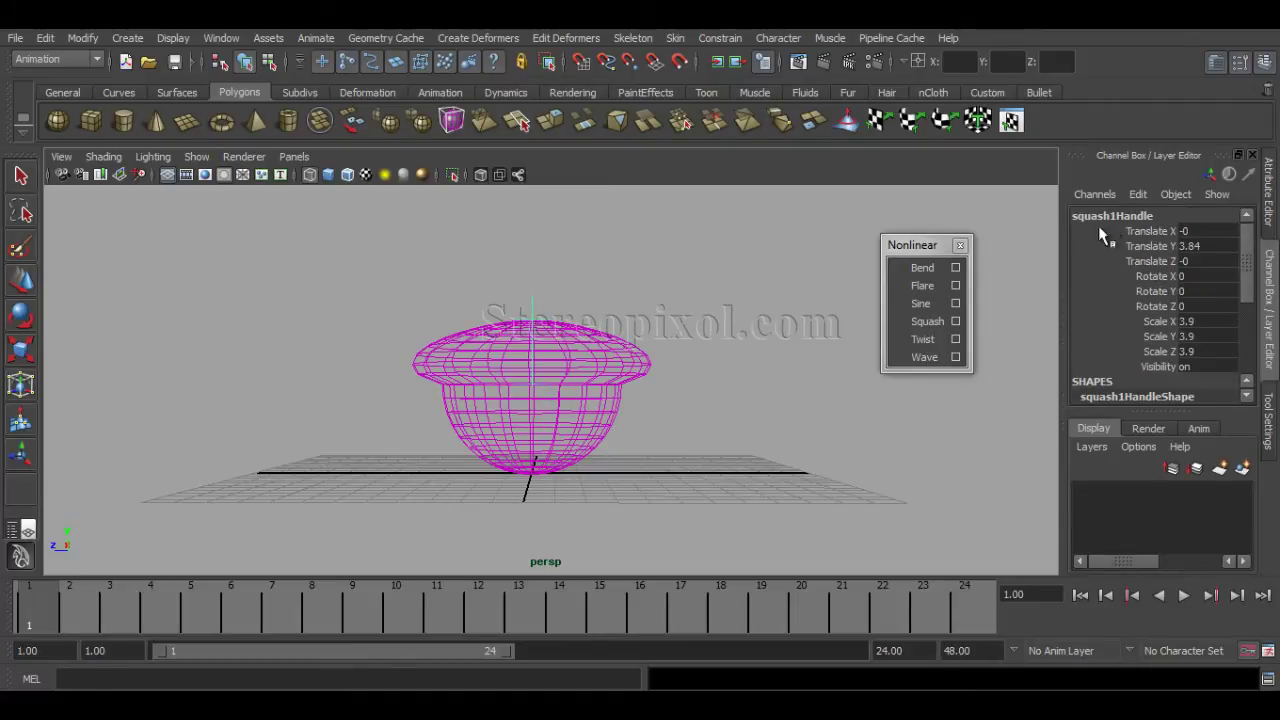
{"action": "left_click_drag", "start_coordinate": [1250, 300], "coordinate": [1252, 362]}
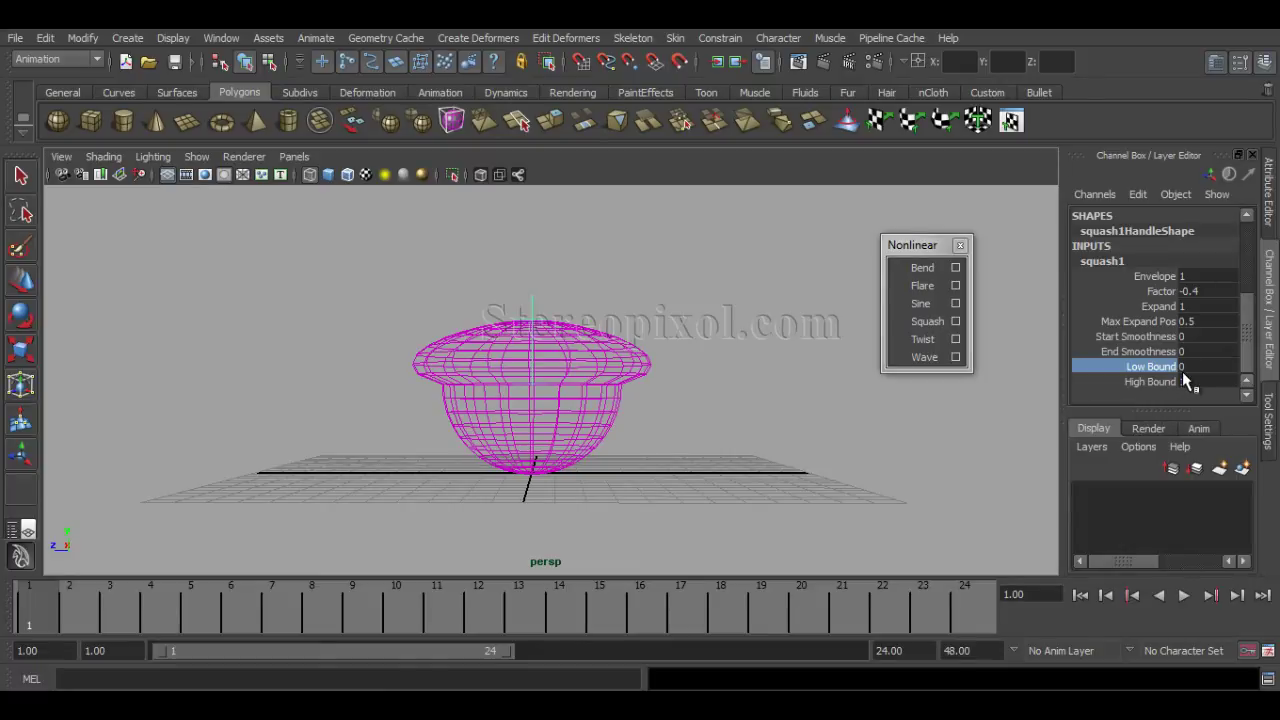
{"action": "double_click", "coordinate": [1222, 364]}
{"action": "type", "text": "-1"}
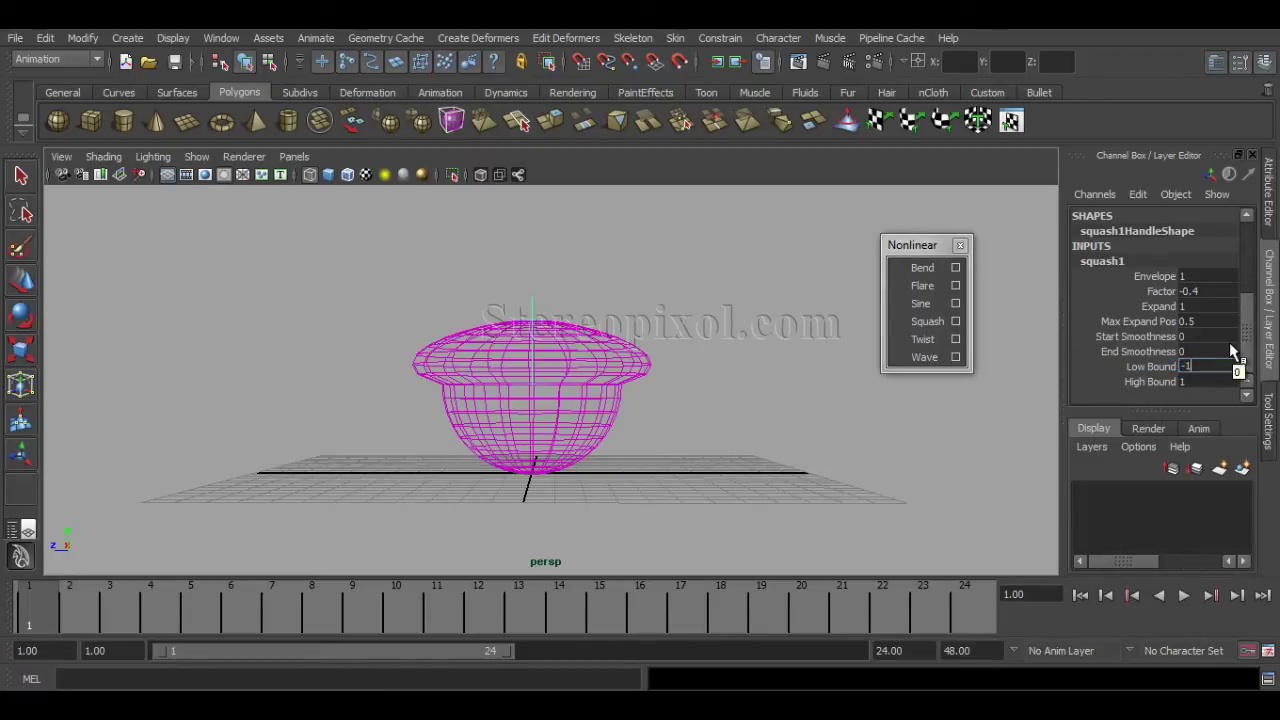
{"action": "key", "text": "Return"}
Step: Lower squash1's High Bound to 0, turning the top into a dome over a flat brim
{"action": "left_click", "coordinate": [1140, 381]}
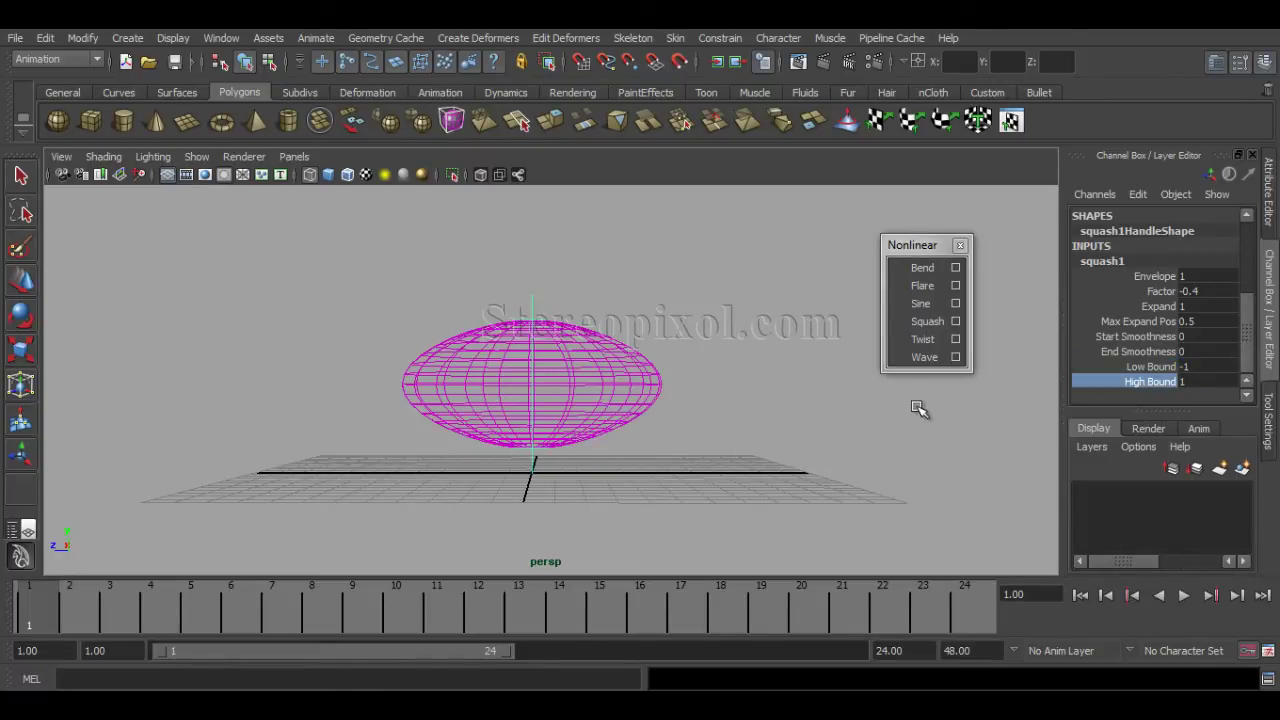
{"action": "middle_click_drag", "start_coordinate": [916, 428], "coordinate": [908, 429]}
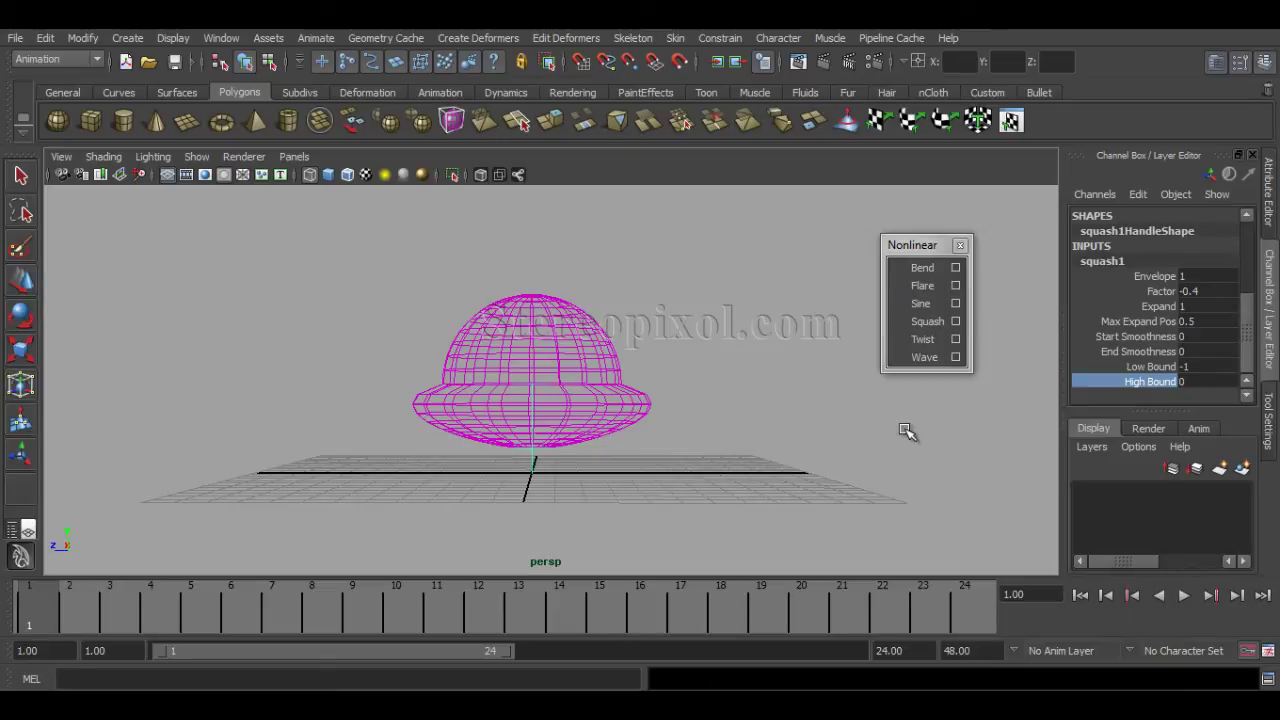
{"action": "left_click_drag", "start_coordinate": [680, 434], "coordinate": [496, 362], "text": "alt"}
{"action": "left_click_drag", "start_coordinate": [548, 460], "coordinate": [574, 452], "text": "alt"}
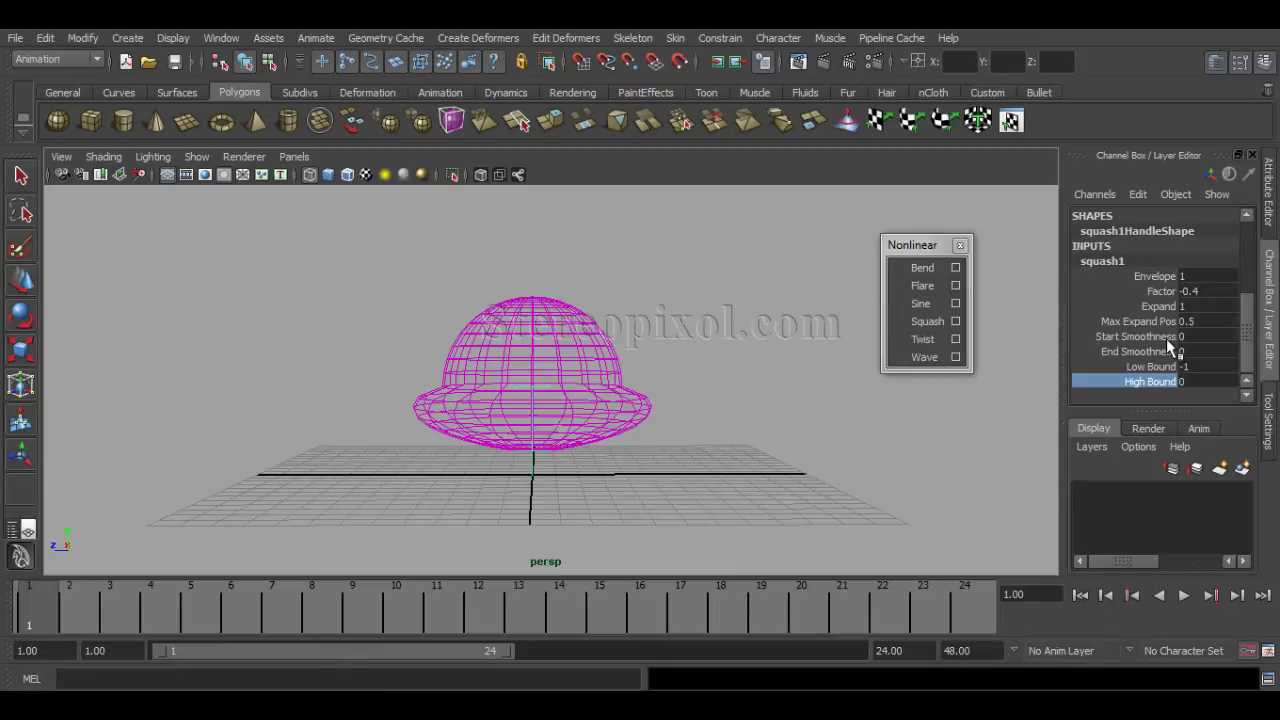
{"action": "mouse_move", "coordinate": [1247, 325]}
{"action": "left_mouse_down"}
{"action": "mouse_move", "coordinate": [1249, 220]}
{"action": "mouse_move", "coordinate": [1245, 340]}
{"action": "left_mouse_up"}
{"action": "left_click", "coordinate": [1155, 278]}
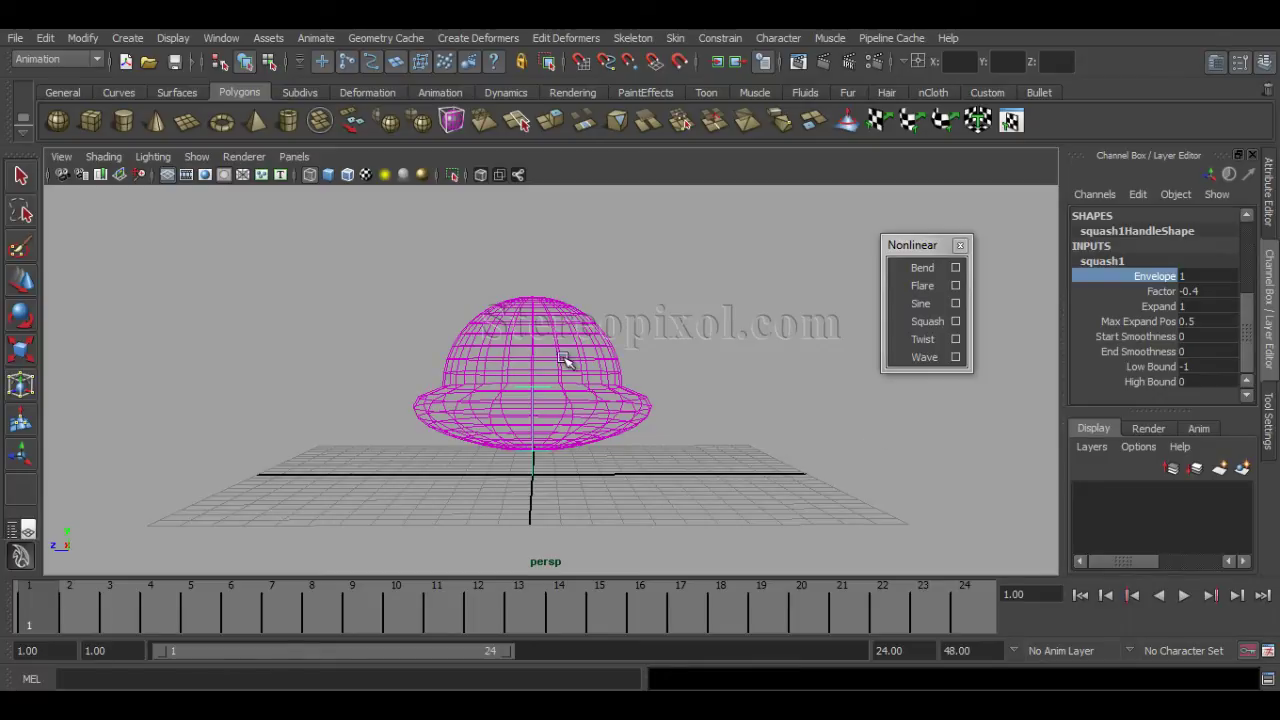
{"action": "mouse_move", "coordinate": [706, 395]}
{"action": "left_mouse_down", "text": "alt"}
{"action": "mouse_move", "coordinate": [683, 421]}
{"action": "mouse_move", "coordinate": [697, 418]}
{"action": "left_mouse_up", "text": "alt"}
{"action": "key", "text": "5"}
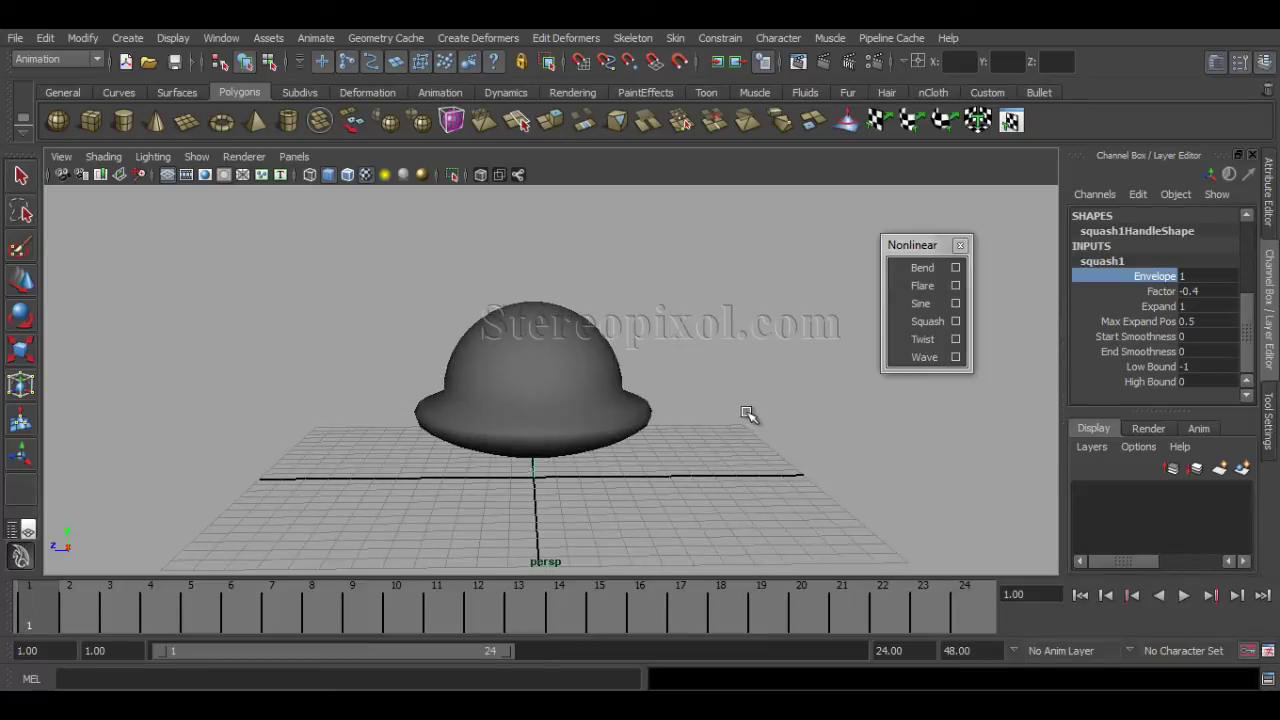
{"action": "middle_click_drag", "start_coordinate": [750, 416], "coordinate": [743, 414]}
{"action": "left_click_drag", "start_coordinate": [738, 414], "coordinate": [680, 460], "text": "alt"}
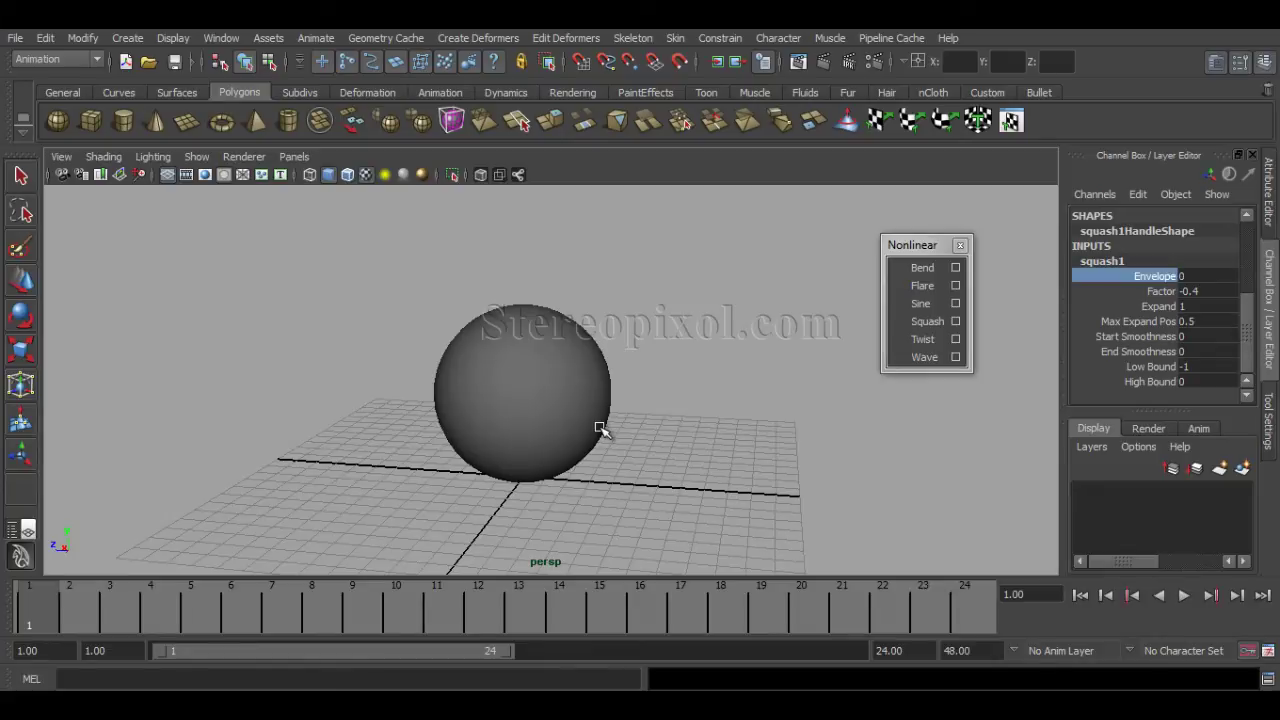
{"action": "left_click", "coordinate": [1155, 276]}
{"action": "middle_click_drag", "start_coordinate": [800, 389], "coordinate": [829, 383]}
{"action": "left_click_drag", "start_coordinate": [751, 423], "coordinate": [780, 400], "text": "alt"}
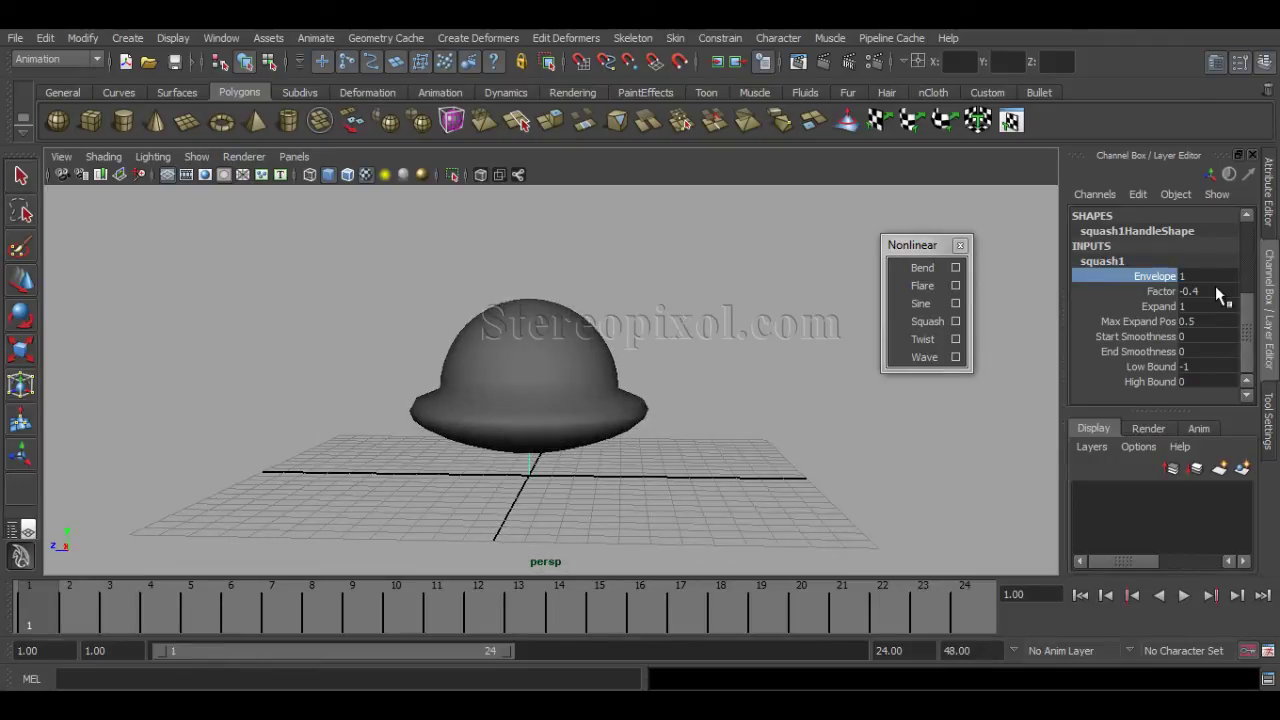
{"action": "left_click_drag", "start_coordinate": [1247, 300], "coordinate": [1252, 350]}
Step: Push the squash Factor to -0.8 for a wider brim, then select the hat mesh
{"action": "left_click", "coordinate": [1161, 291]}
{"action": "middle_click_drag", "start_coordinate": [741, 447], "coordinate": [741, 440]}
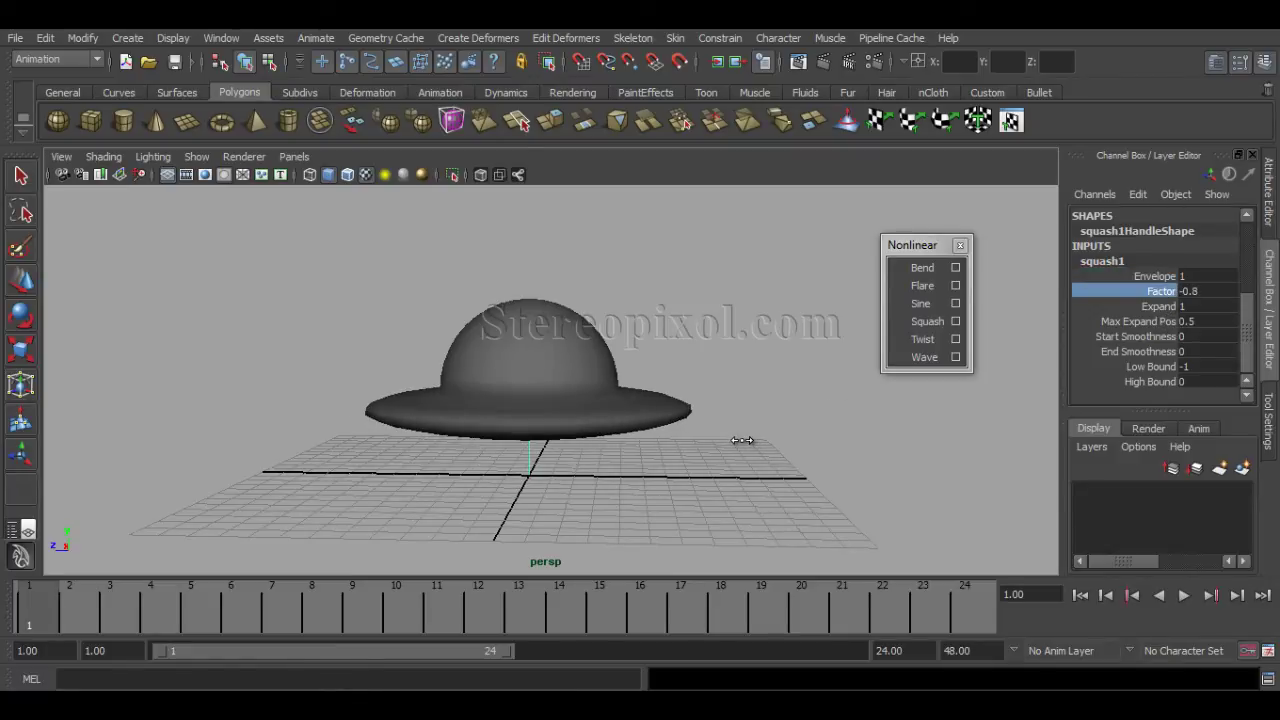
{"action": "left_click_drag", "start_coordinate": [871, 457], "coordinate": [871, 466], "text": "alt"}
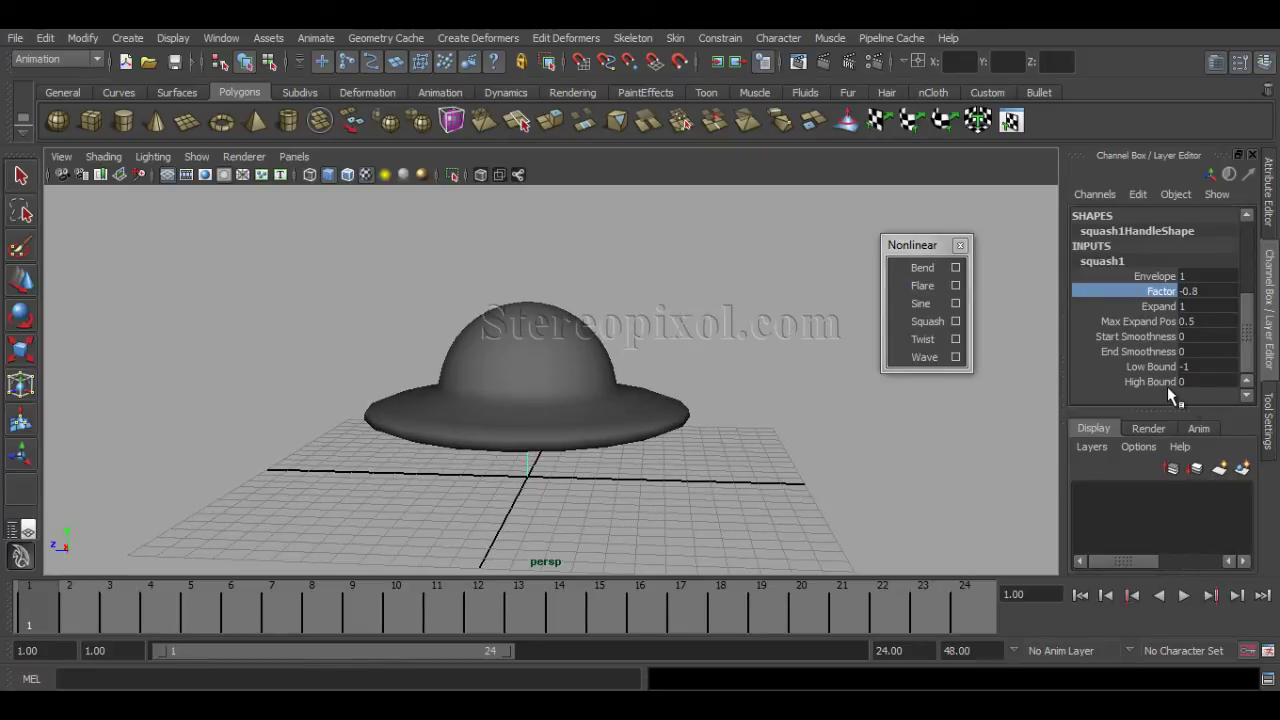
{"action": "left_click_drag", "start_coordinate": [712, 428], "coordinate": [626, 434], "text": "alt"}
{"action": "key", "text": "w"}
{"action": "left_click", "coordinate": [695, 460]}
{"action": "left_click_drag", "start_coordinate": [695, 460], "coordinate": [724, 472], "text": "alt"}
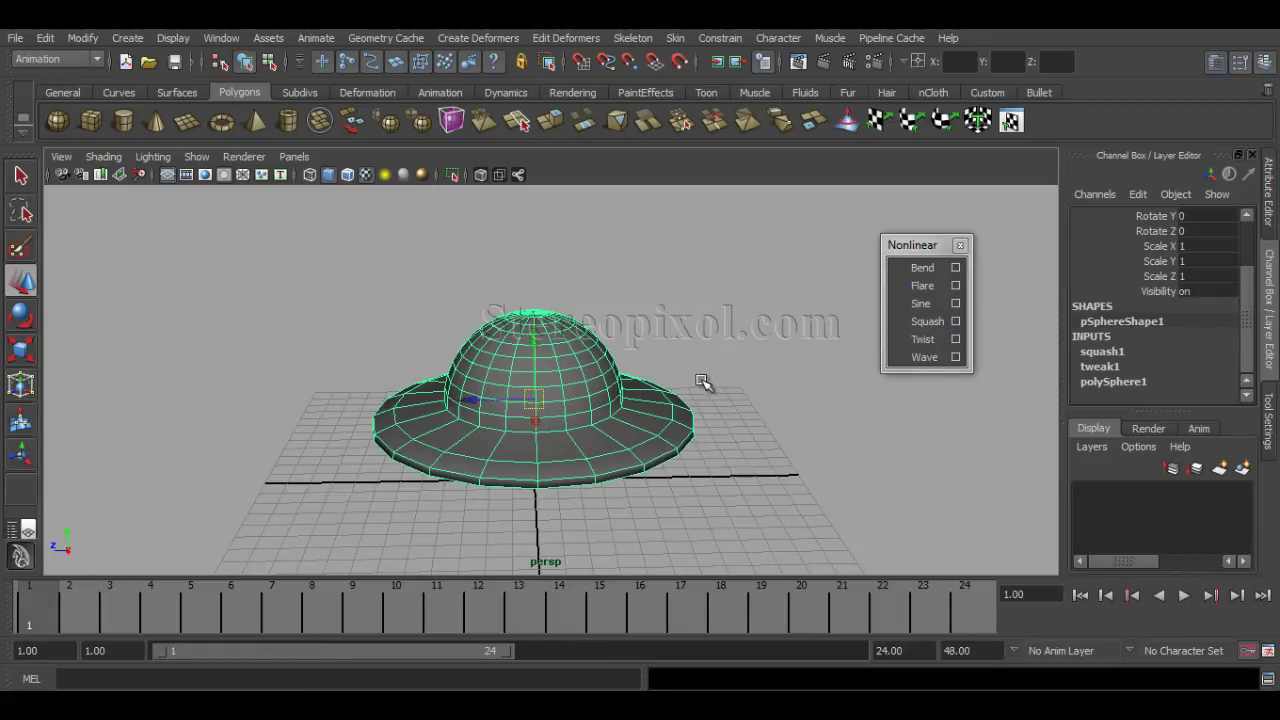
Step: Duplicate the hat, move the copy to the right, and reselect the original
{"action": "left_click_drag", "start_coordinate": [708, 362], "coordinate": [723, 360], "text": "alt"}
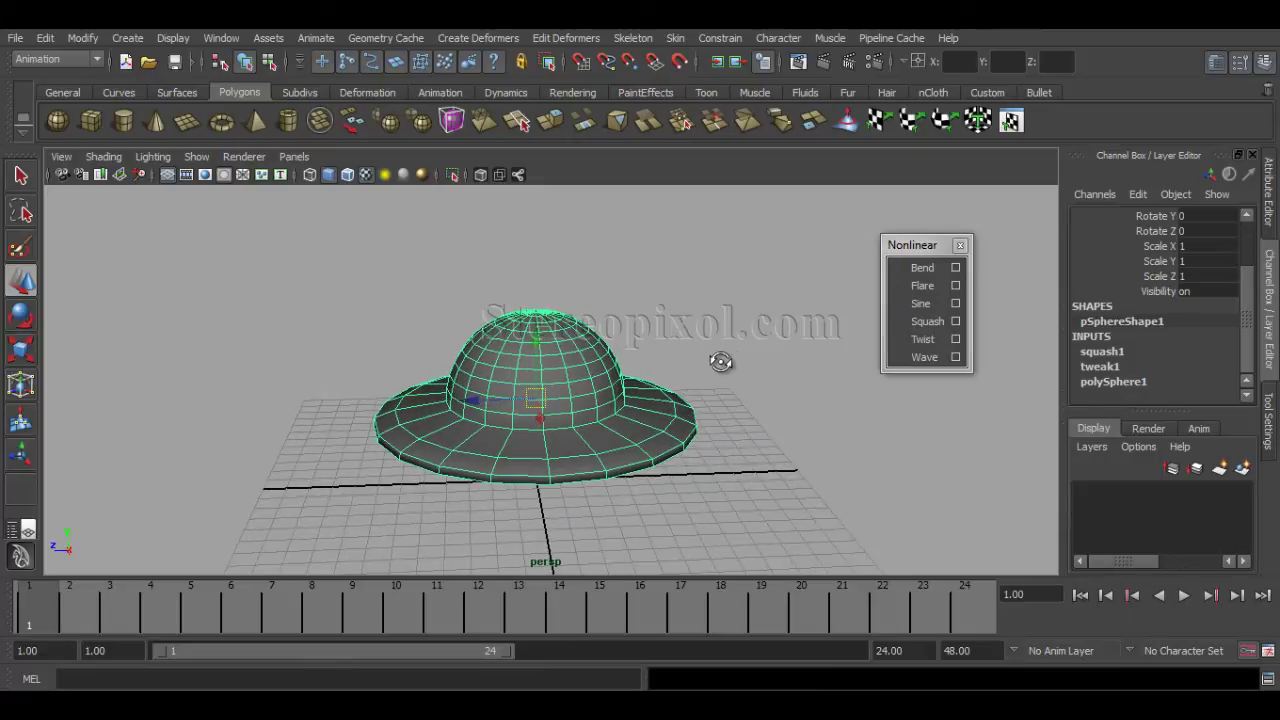
{"action": "left_click_drag", "start_coordinate": [757, 405], "coordinate": [694, 409], "text": "alt"}
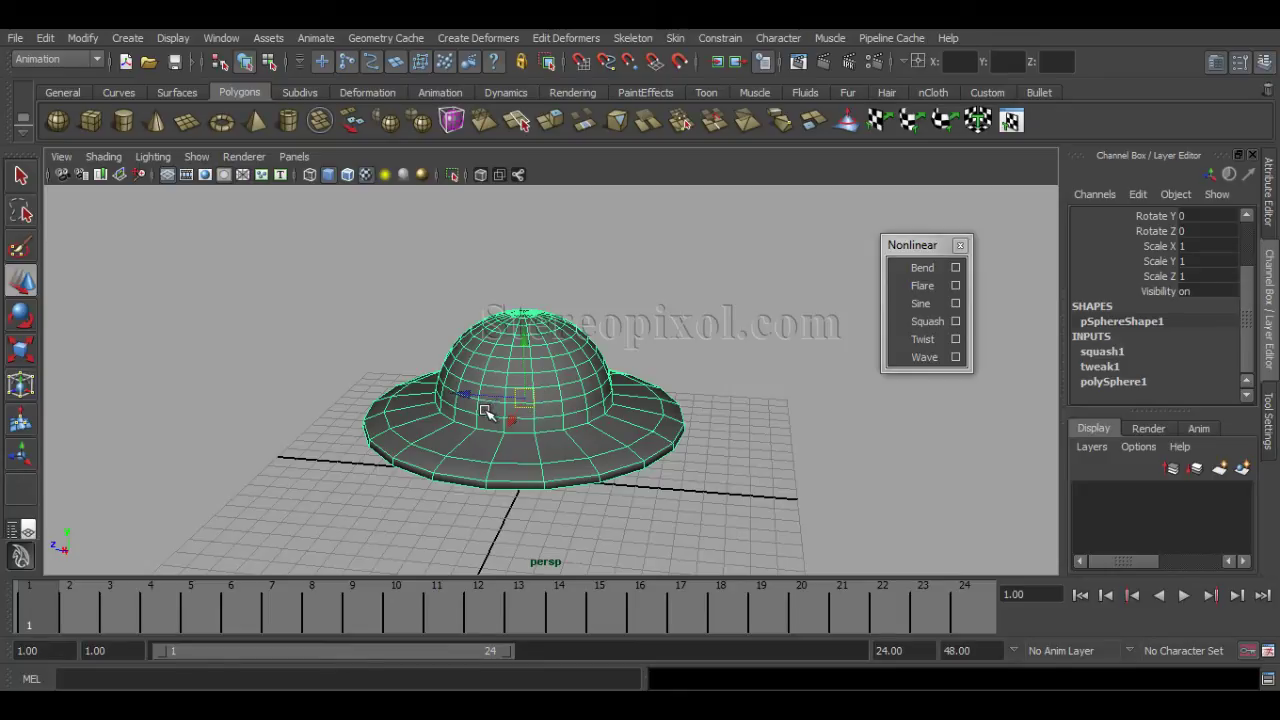
{"action": "key", "text": "ctrl+d"}
{"action": "left_click_drag", "start_coordinate": [473, 394], "coordinate": [843, 423]}
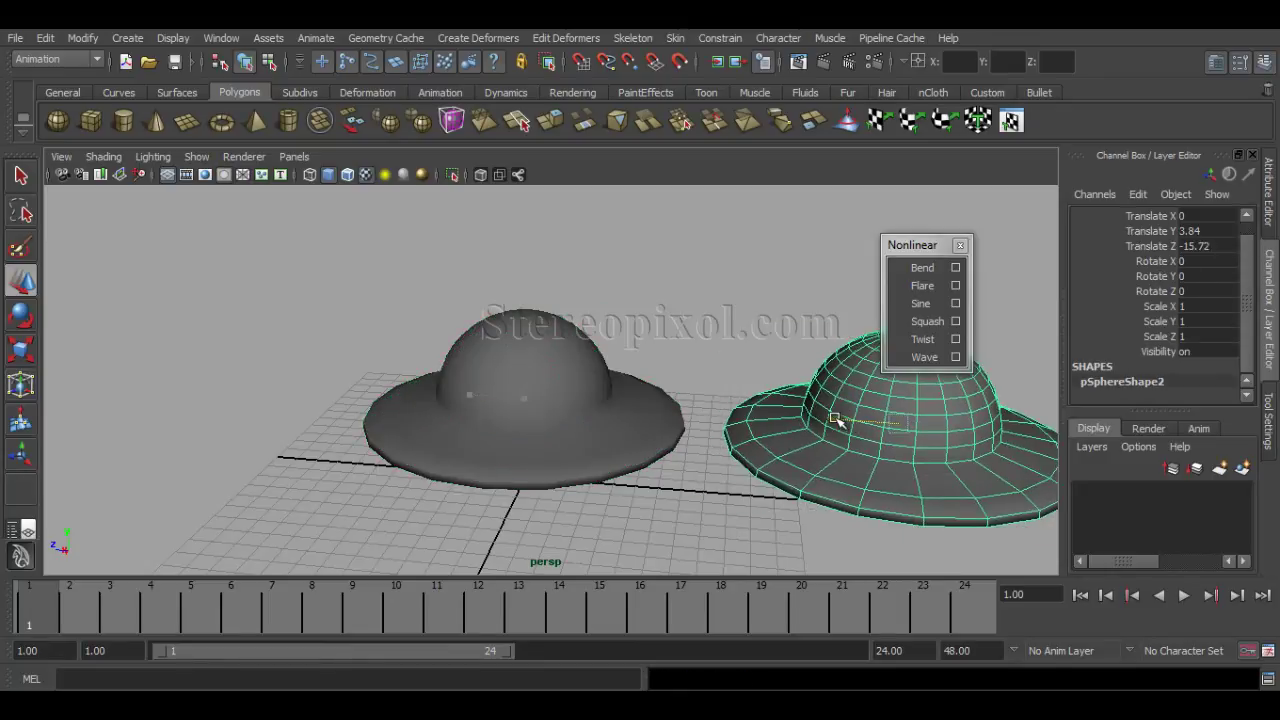
{"action": "left_click", "coordinate": [508, 378]}
Step: Rotate the original hat freely to tilt it
{"action": "left_click_drag", "start_coordinate": [588, 440], "coordinate": [613, 451], "text": "alt"}
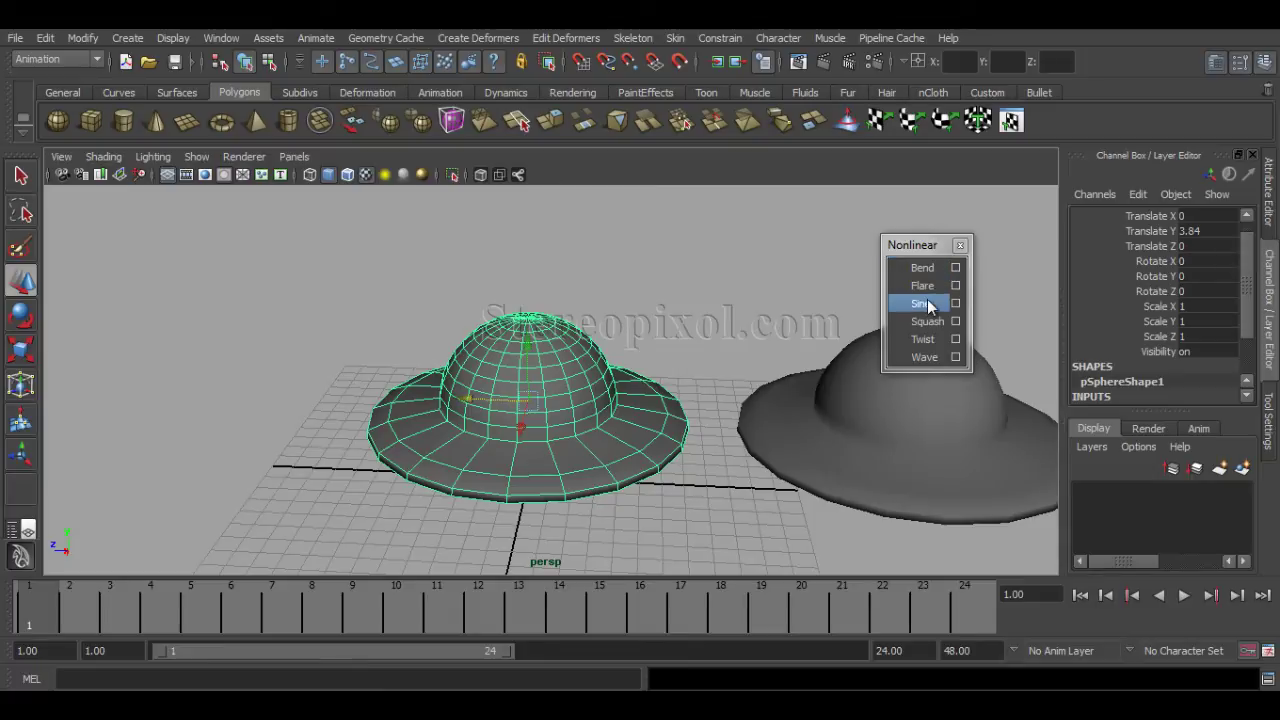
{"action": "left_click_drag", "start_coordinate": [648, 335], "coordinate": [631, 339], "text": "alt"}
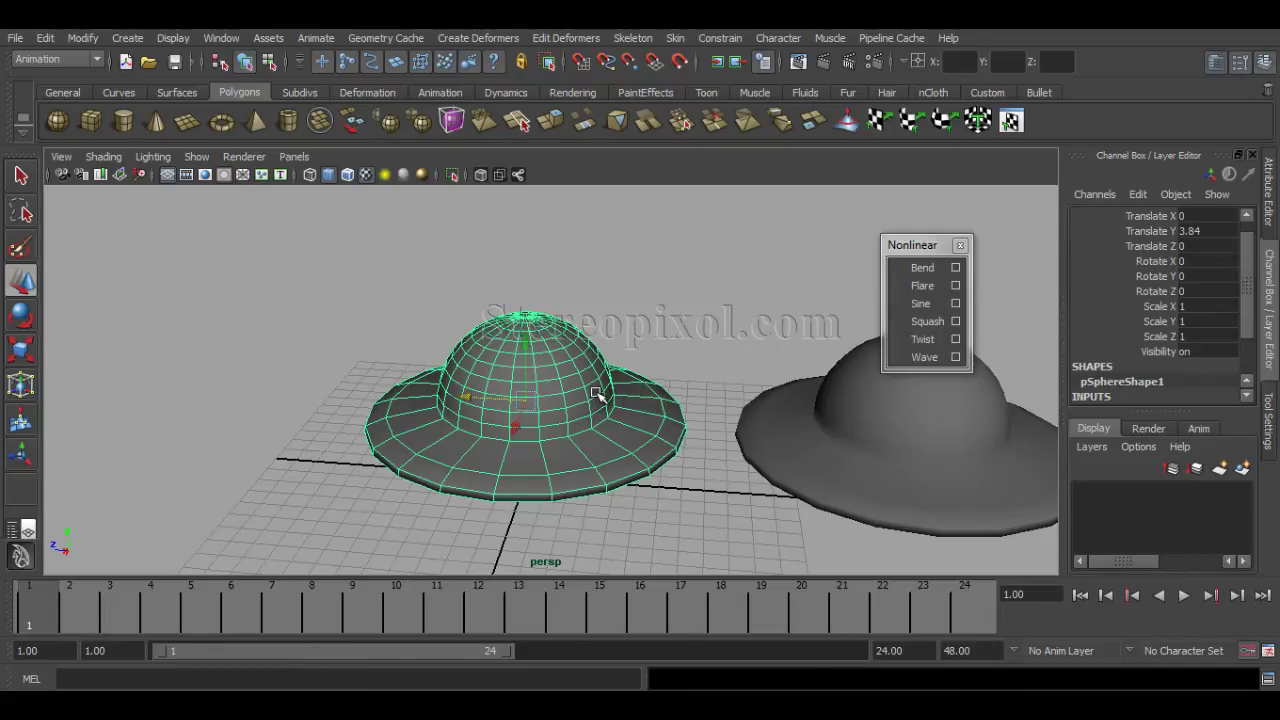
{"action": "key", "text": "e"}
{"action": "left_click_drag", "start_coordinate": [580, 378], "coordinate": [605, 352]}
{"action": "mouse_move", "coordinate": [543, 403]}
{"action": "left_mouse_down"}
{"action": "mouse_move", "coordinate": [533, 355]}
{"action": "mouse_move", "coordinate": [540, 368]}
{"action": "mouse_move", "coordinate": [506, 400]}
{"action": "mouse_move", "coordinate": [609, 409]}
{"action": "mouse_move", "coordinate": [603, 360]}
{"action": "mouse_move", "coordinate": [610, 380]}
{"action": "mouse_move", "coordinate": [540, 380]}
{"action": "mouse_move", "coordinate": [594, 371]}
{"action": "mouse_move", "coordinate": [529, 400]}
{"action": "left_mouse_up"}
Step: Undo the original hat's rotation so it stands upright, and select the left hat
{"action": "key", "text": "ctrl+z"}
{"action": "key", "text": "ctrl+z"}
{"action": "key", "text": "ctrl+z"}
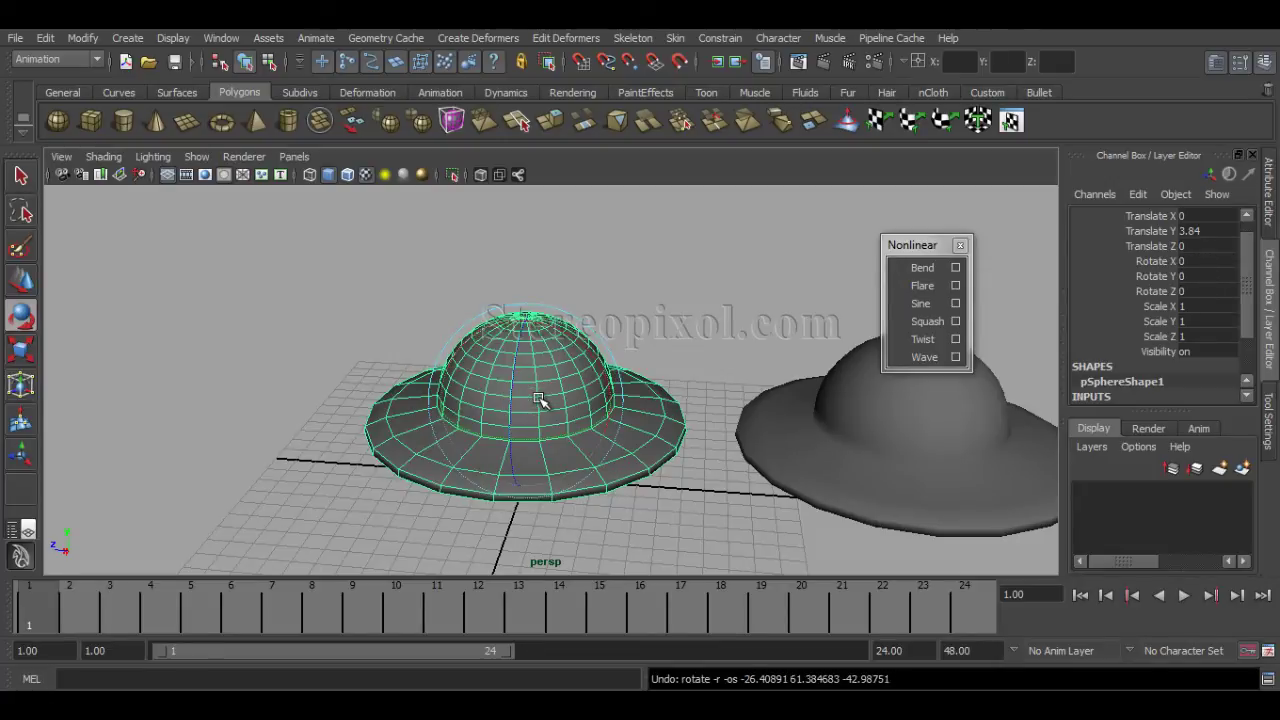
{"action": "left_click", "coordinate": [1246, 214]}
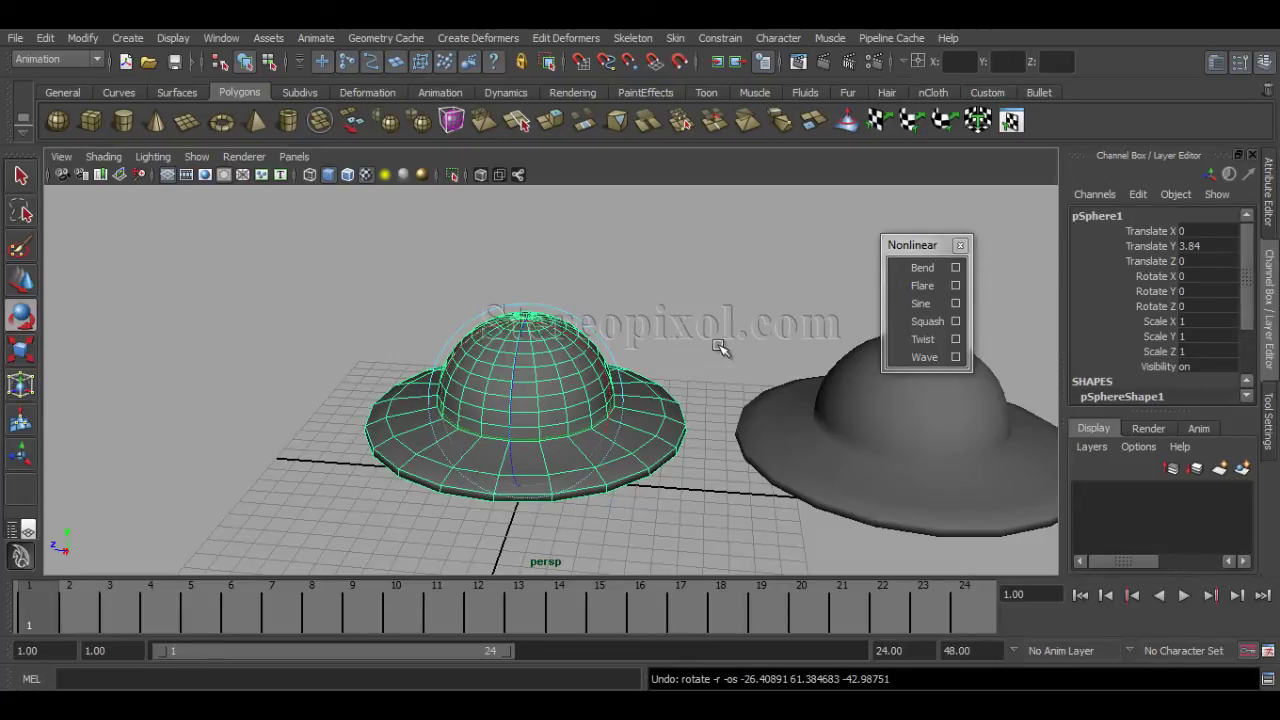
{"action": "left_click_drag", "start_coordinate": [718, 346], "coordinate": [714, 350], "text": "alt"}
{"action": "left_click_drag", "start_coordinate": [626, 354], "coordinate": [618, 360], "text": "alt"}
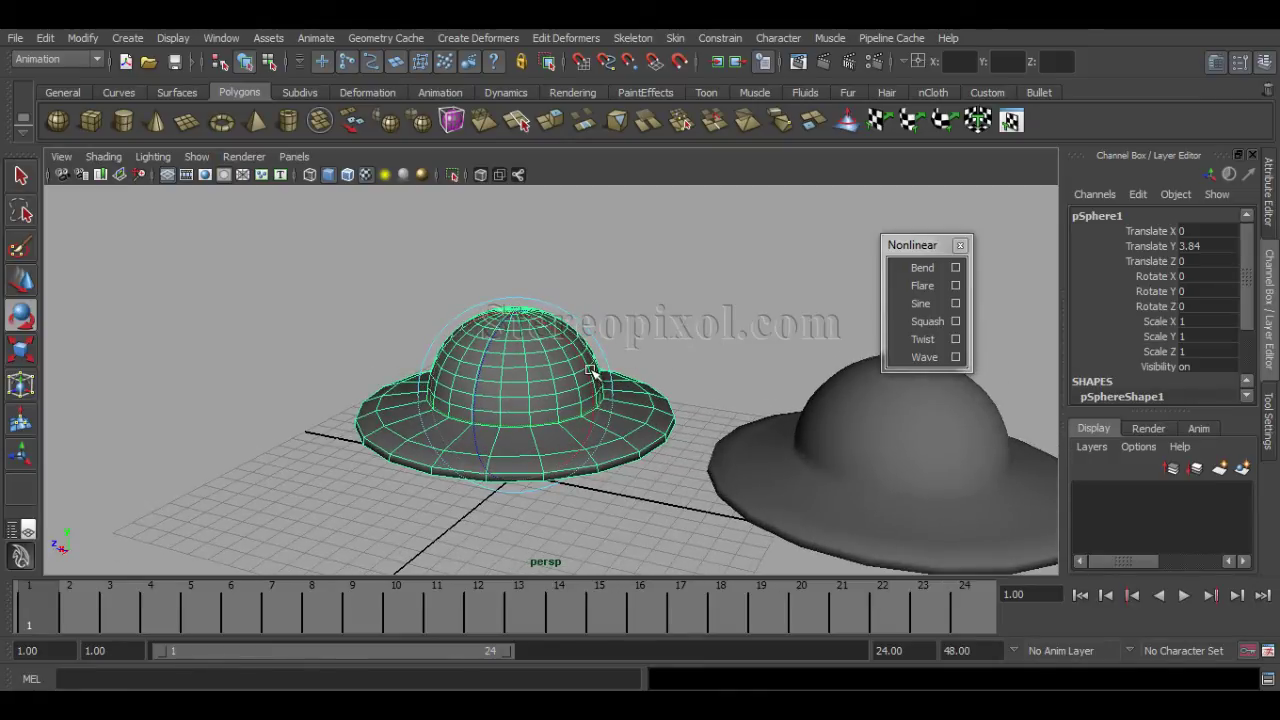
{"action": "left_click", "coordinate": [705, 340]}
{"action": "left_click_drag", "start_coordinate": [740, 370], "coordinate": [434, 337], "text": "alt"}
{"action": "left_click", "coordinate": [448, 366]}
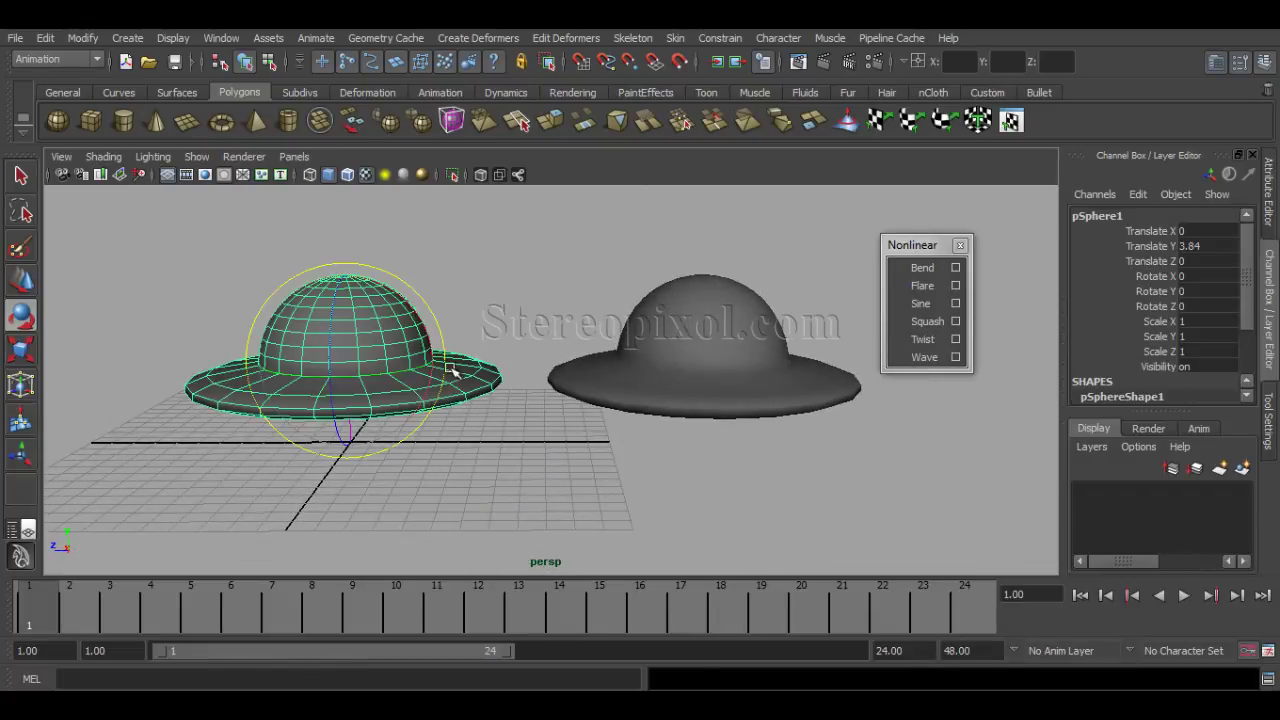
{"action": "left_click_drag", "start_coordinate": [550, 408], "coordinate": [628, 432], "text": "alt"}
Step: Raise polySphere1's Subdivisions Axis and Height from 20 to 29
{"action": "scroll", "coordinate": [1260, 305], "scroll_direction": "down", "scroll_amount": 3}
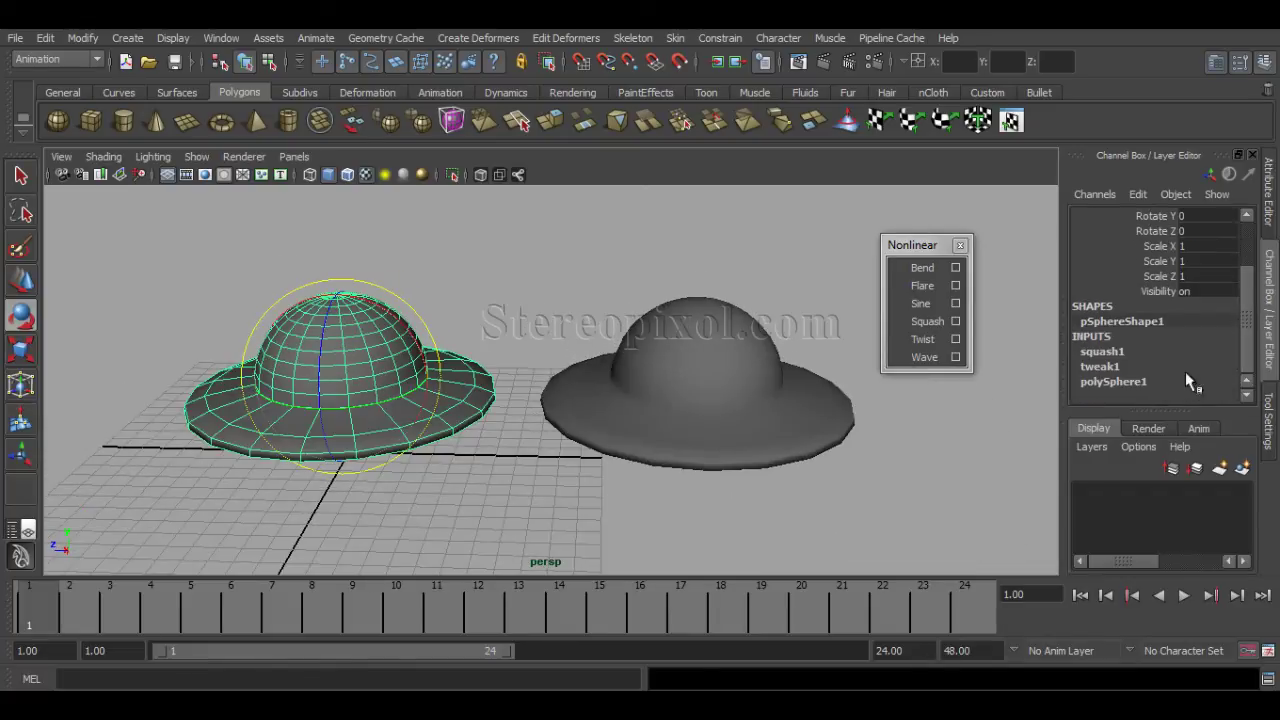
{"action": "left_click", "coordinate": [1115, 381]}
{"action": "scroll", "coordinate": [1250, 372], "scroll_direction": "down", "scroll_amount": 3}
{"action": "left_click_drag", "start_coordinate": [1166, 351], "coordinate": [1168, 366]}
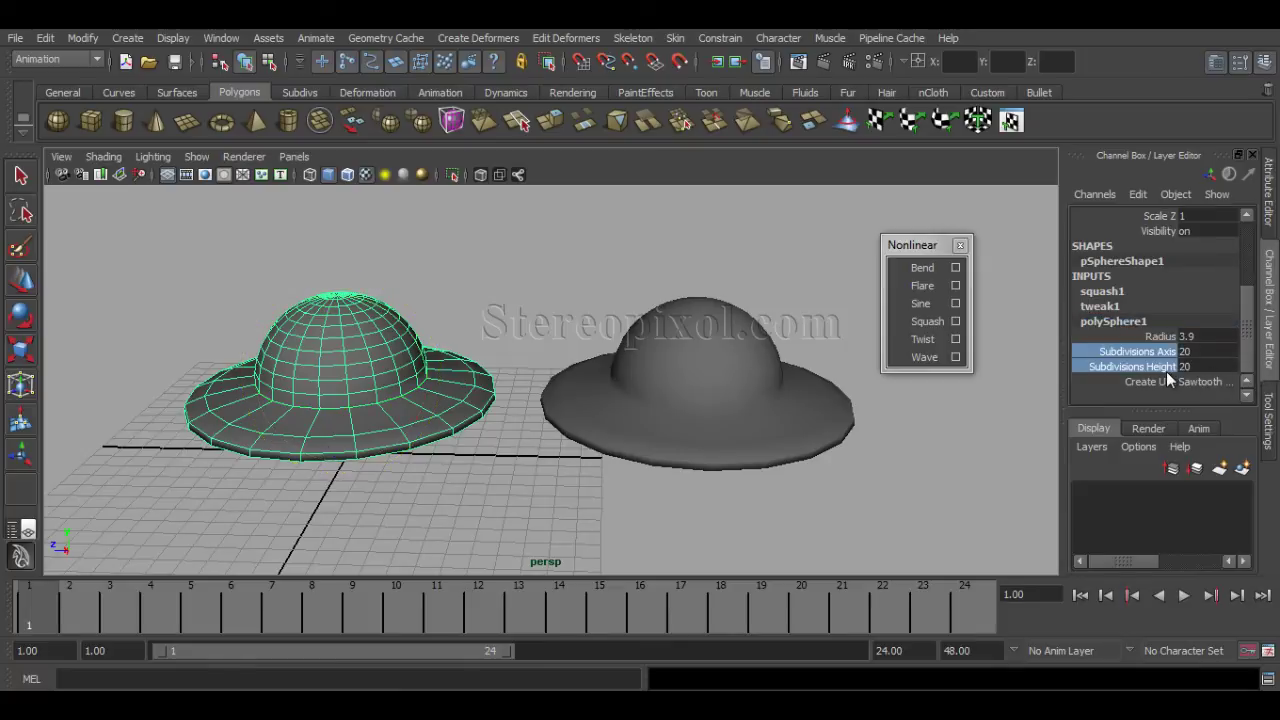
{"action": "middle_click_drag", "start_coordinate": [514, 272], "coordinate": [597, 271]}
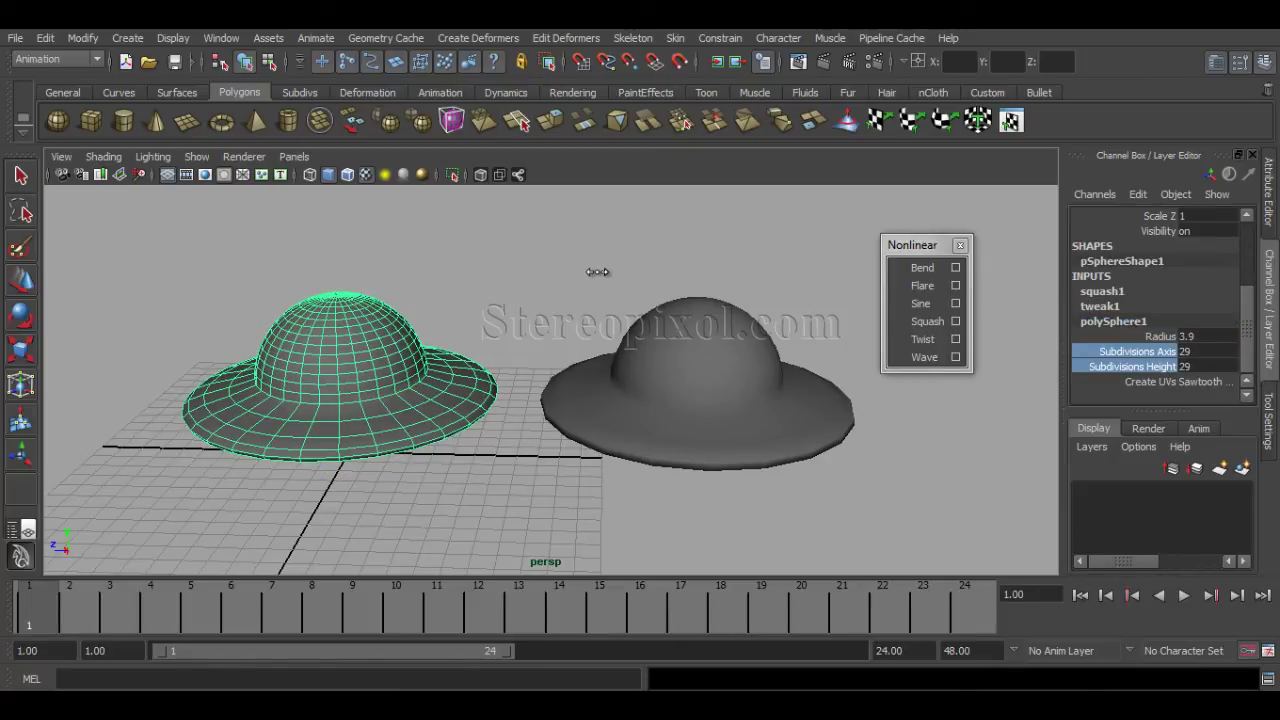
{"action": "left_click_drag", "start_coordinate": [597, 271], "coordinate": [590, 349], "text": "alt"}
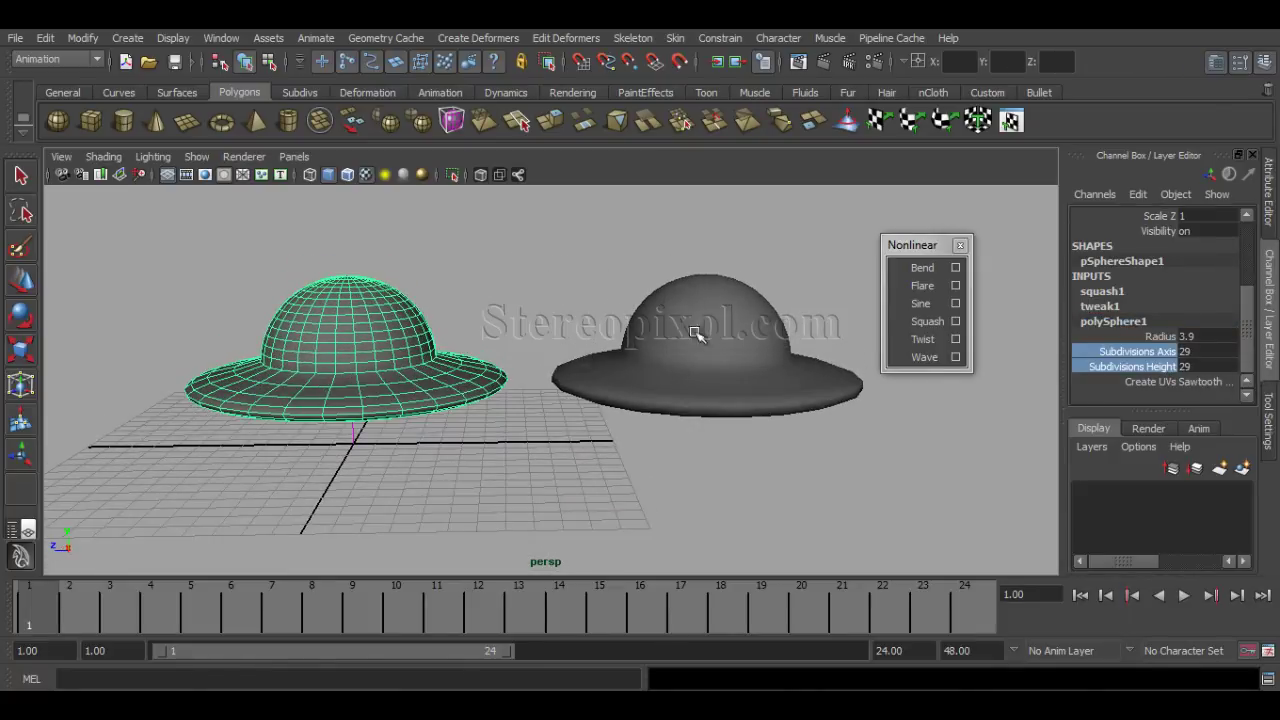
{"action": "left_click_drag", "start_coordinate": [697, 334], "coordinate": [524, 355], "text": "alt"}
{"action": "left_click_drag", "start_coordinate": [1246, 330], "coordinate": [1248, 238]}
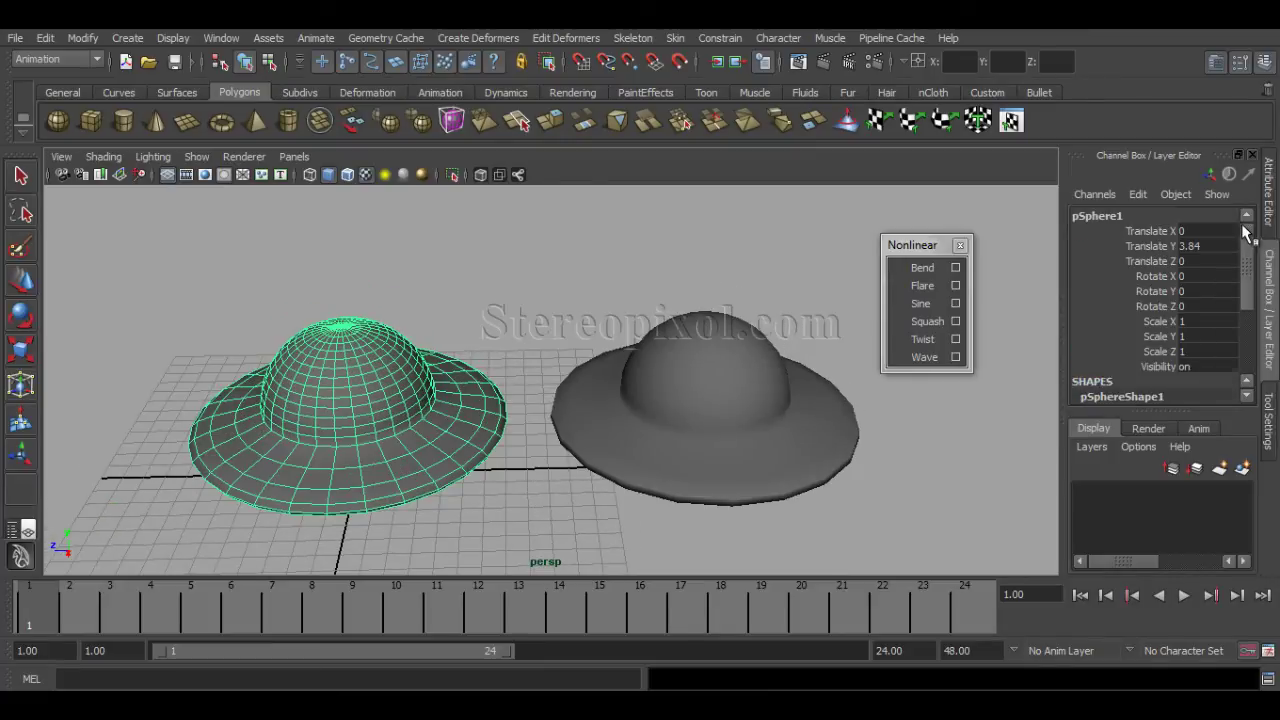
{"action": "left_click", "coordinate": [738, 398]}
{"action": "middle_click_drag", "start_coordinate": [738, 398], "coordinate": [678, 398], "text": "alt"}
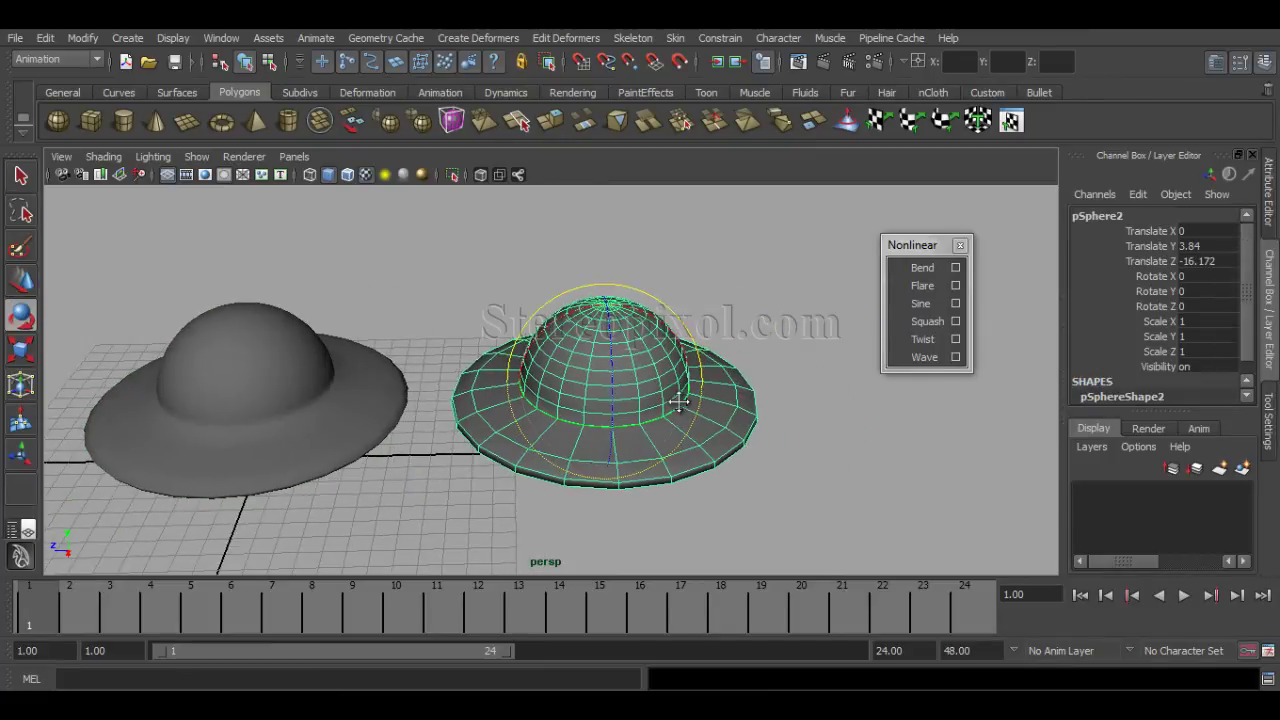
{"action": "key", "text": "w"}
{"action": "left_click_drag", "start_coordinate": [579, 446], "coordinate": [557, 449], "text": "alt"}
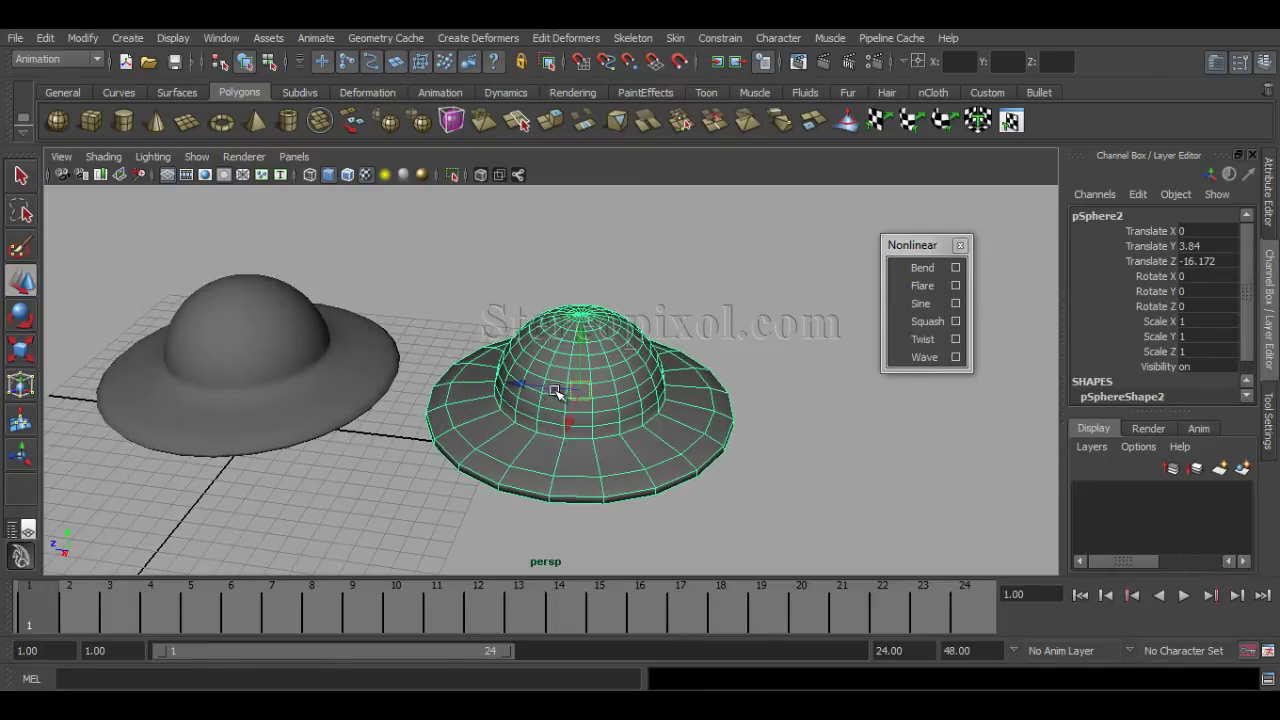
{"action": "key", "text": "e"}
{"action": "left_click_drag", "start_coordinate": [586, 391], "coordinate": [548, 317]}
{"action": "key", "text": "ctrl+z"}
{"action": "key", "text": "ctrl+z"}
{"action": "key", "text": "ctrl+z"}
{"action": "key", "text": "ctrl+z"}
{"action": "key", "text": "ctrl+z"}
{"action": "key", "text": "ctrl+z"}
{"action": "left_click_drag", "start_coordinate": [654, 434], "coordinate": [614, 400], "text": "alt"}
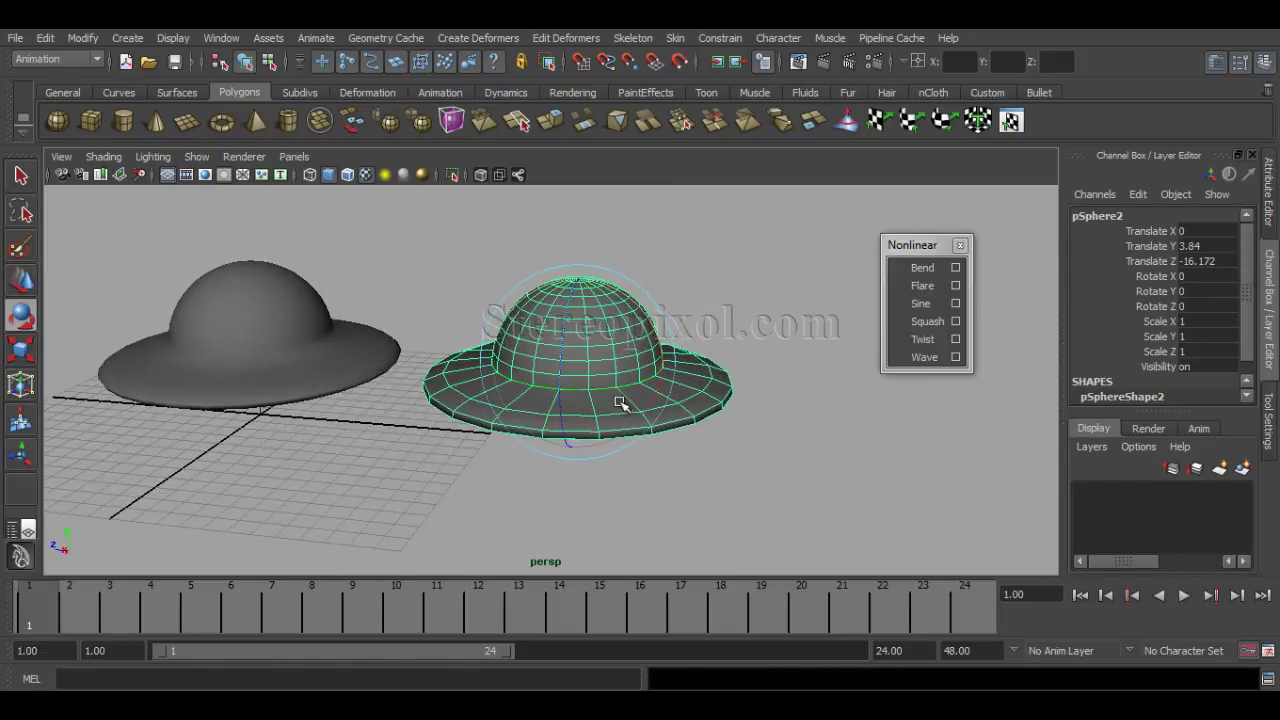
{"action": "key", "text": "w"}
{"action": "middle_click_drag", "start_coordinate": [620, 352], "coordinate": [593, 380], "text": "alt"}
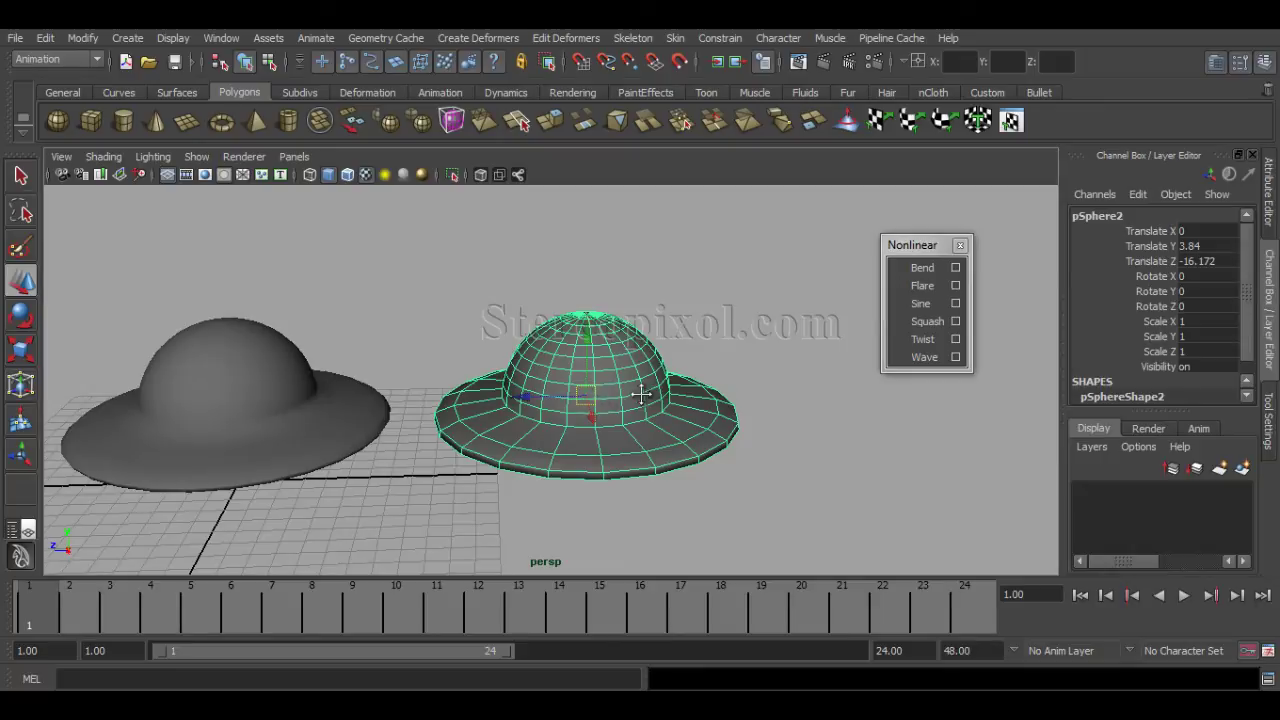
{"action": "left_click_drag", "start_coordinate": [640, 395], "coordinate": [654, 423], "text": "alt"}
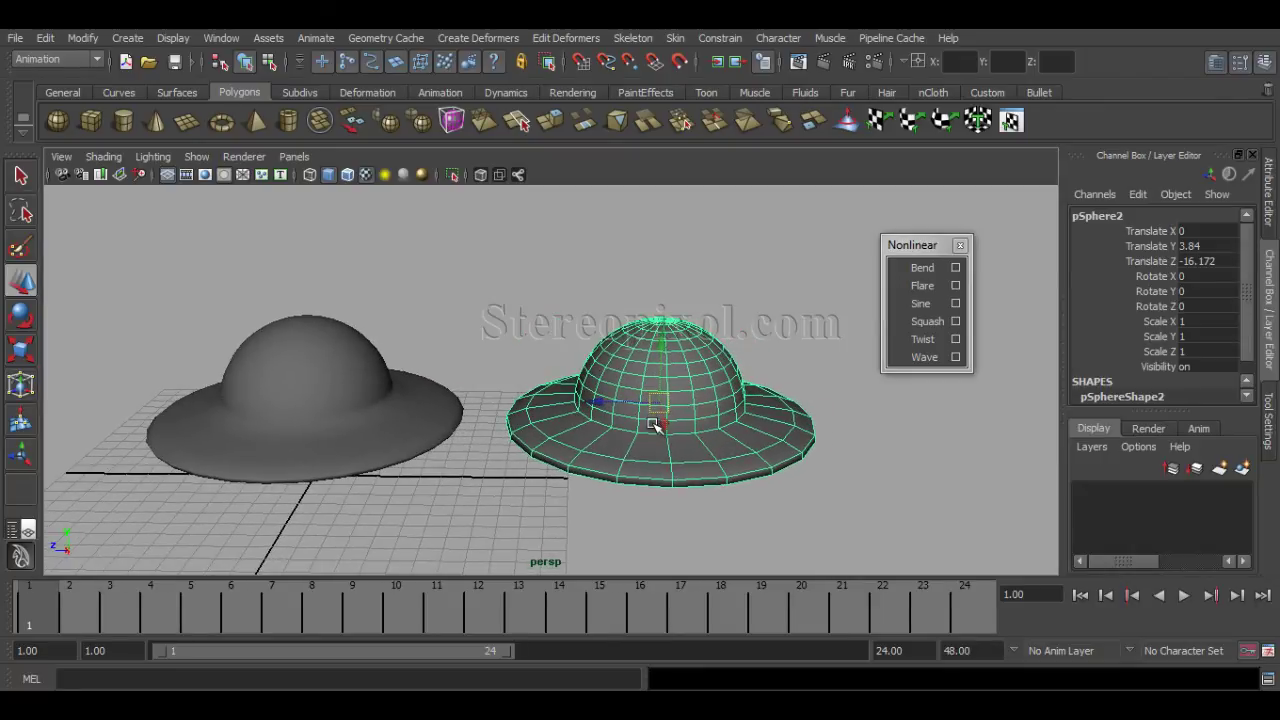
{"action": "left_click", "coordinate": [846, 466]}
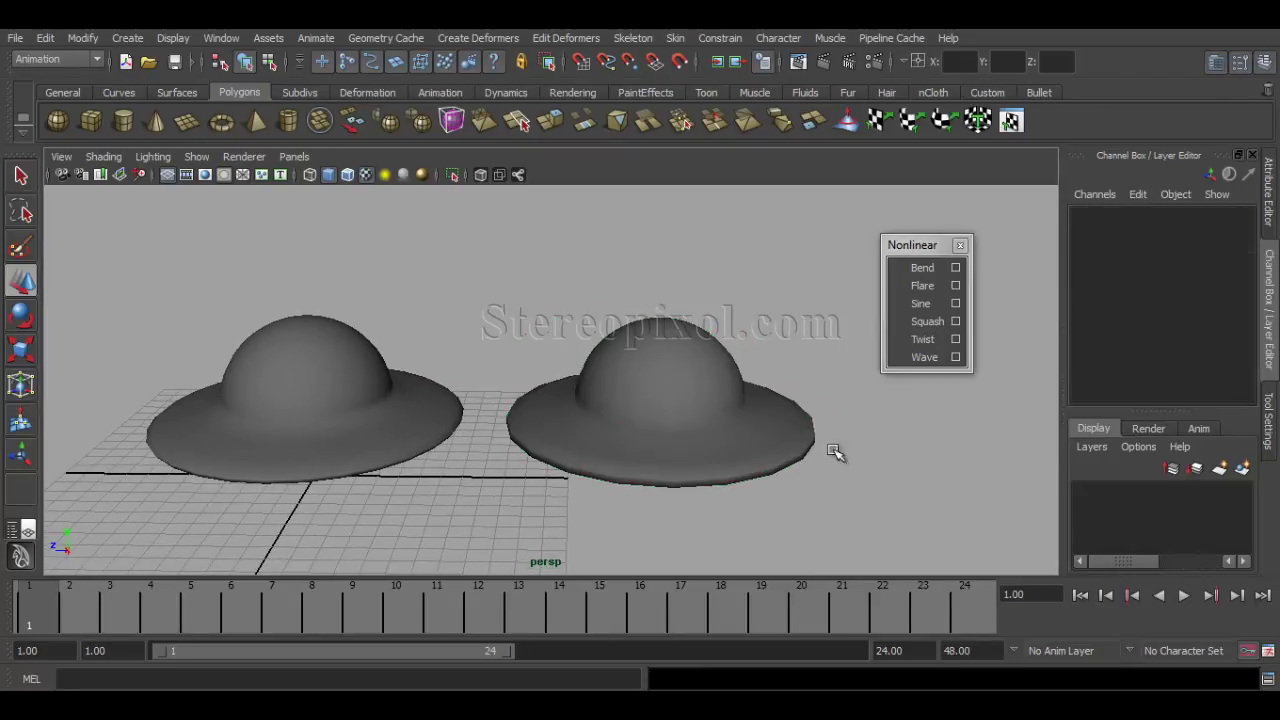
{"action": "left_click", "coordinate": [710, 390]}
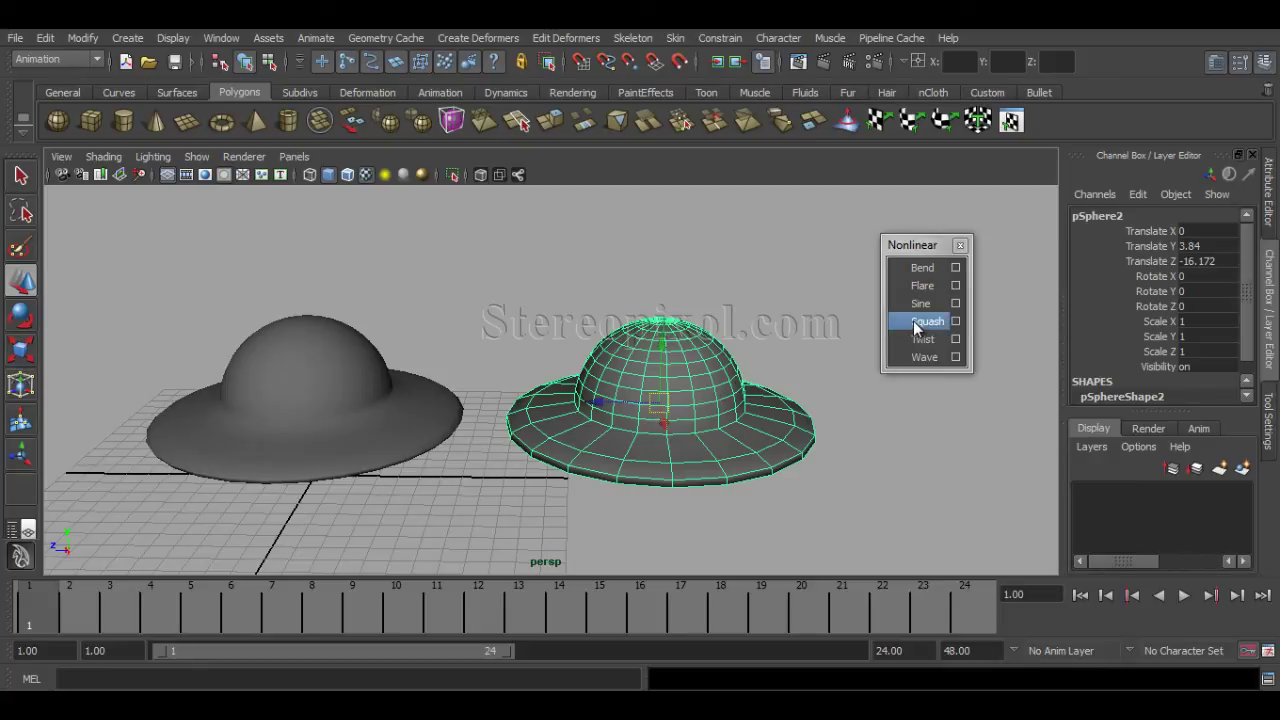
{"action": "left_click_drag", "start_coordinate": [750, 345], "coordinate": [900, 357], "text": "alt"}
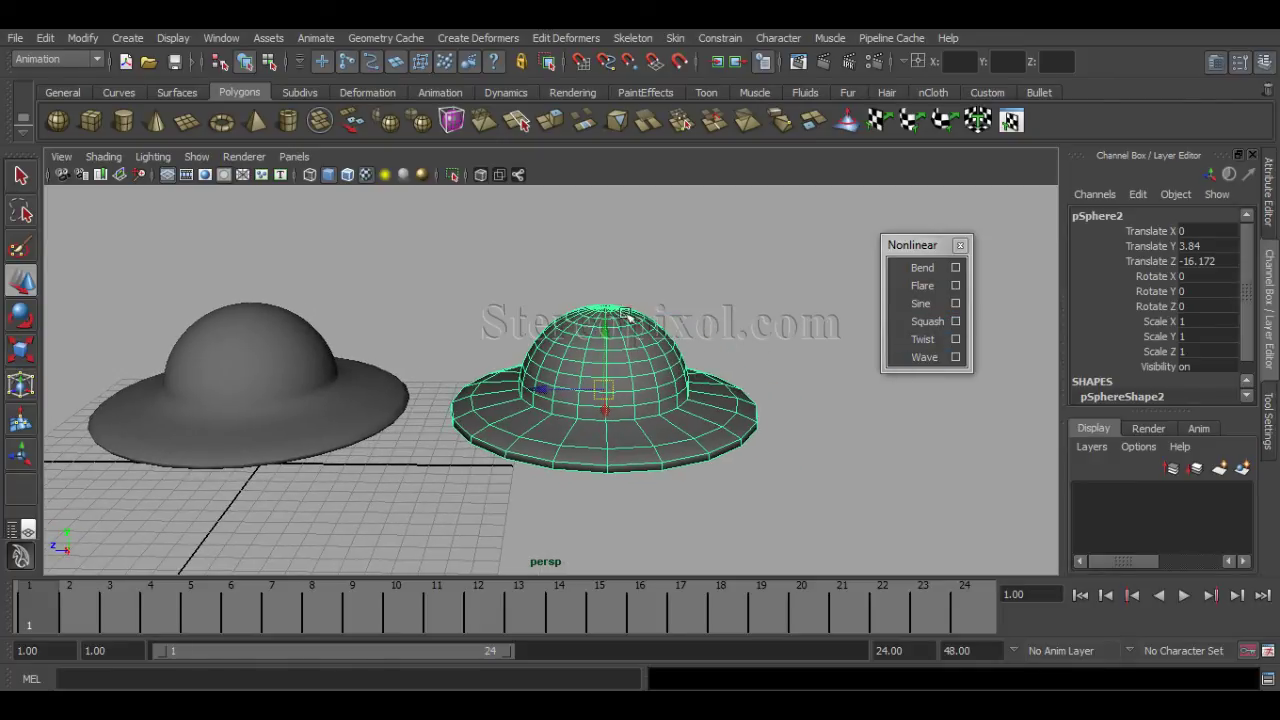
{"action": "mouse_move", "coordinate": [658, 294]}
{"action": "left_mouse_down", "text": "alt"}
{"action": "mouse_move", "coordinate": [700, 294]}
{"action": "mouse_move", "coordinate": [653, 318]}
{"action": "left_mouse_up", "text": "alt"}
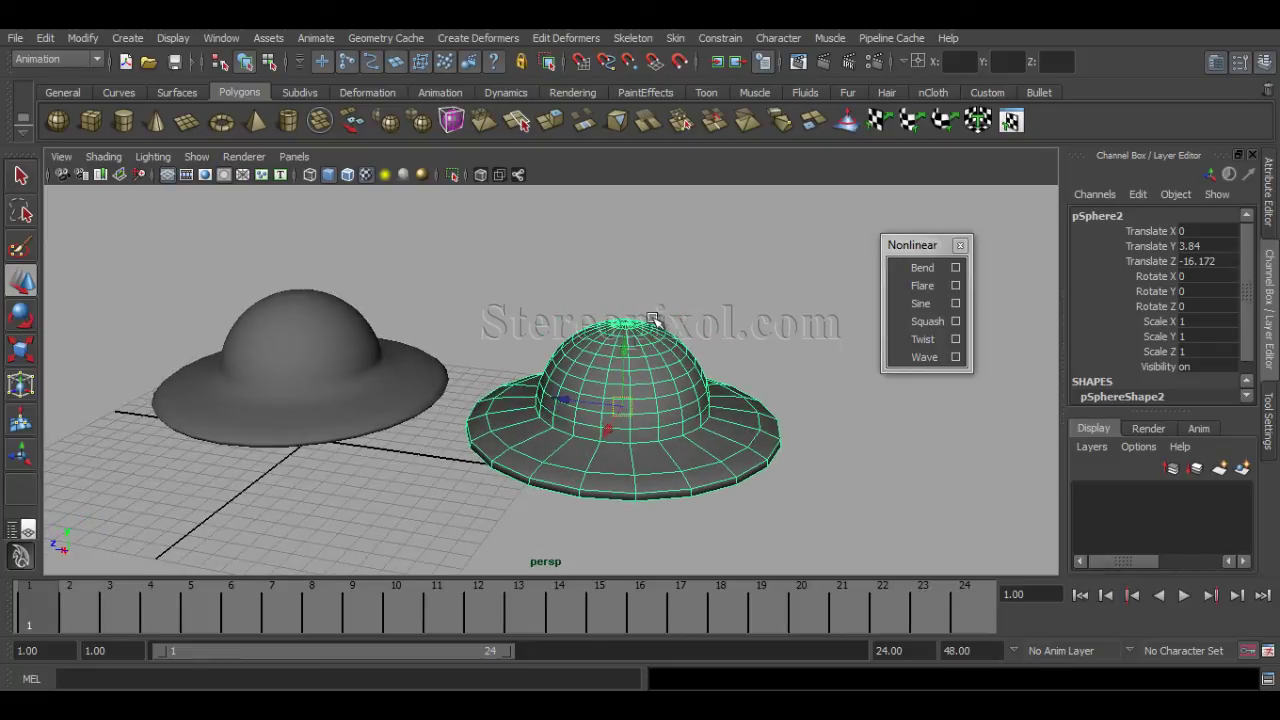